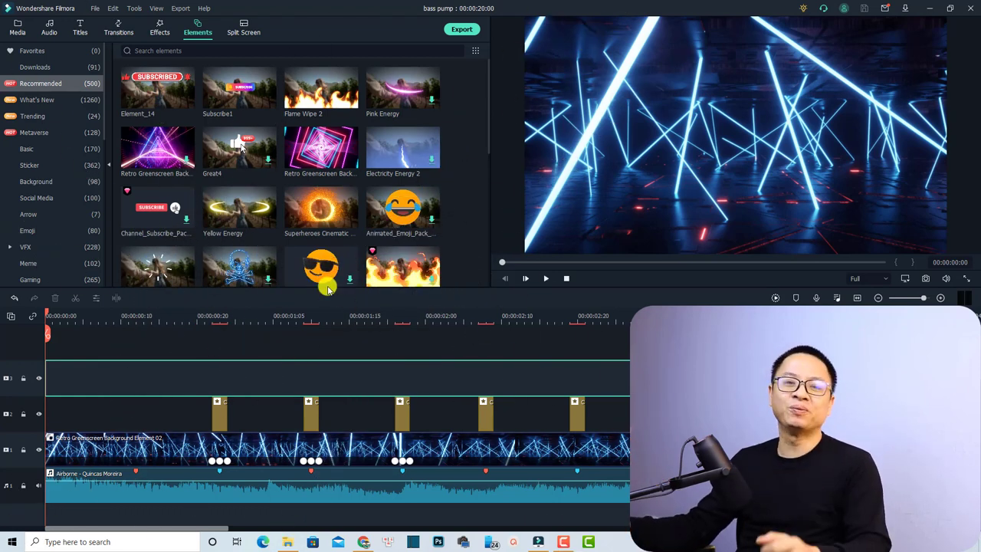
Delete all existing video, effect and audio clips from the timeline to empty the project.
drag(327, 288, 390, 329)
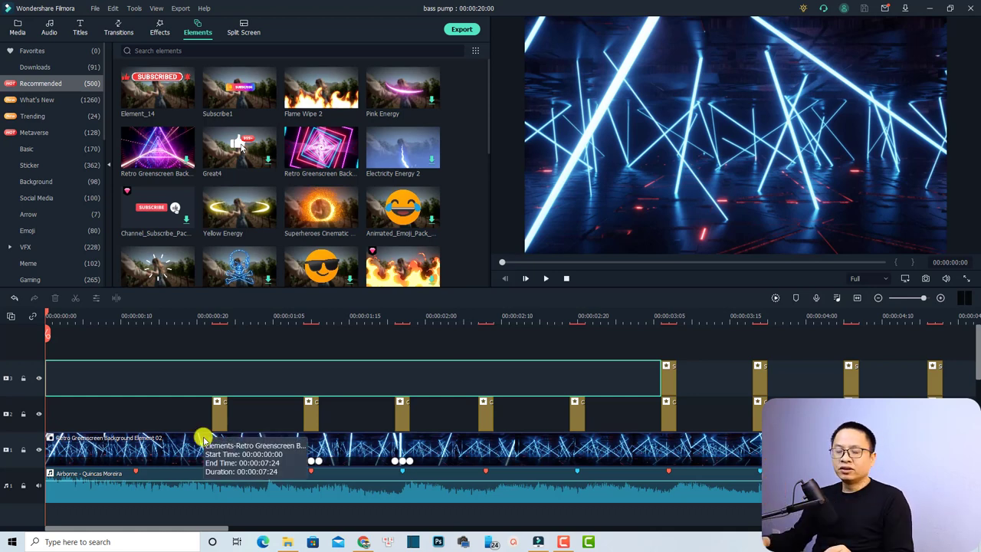
click(152, 447)
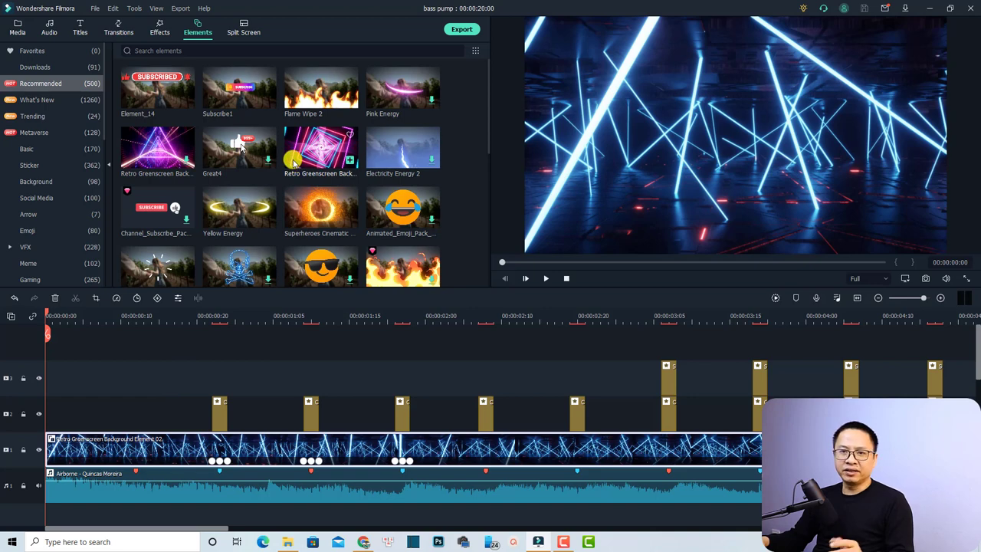
scroll(448, 403, down, 3)
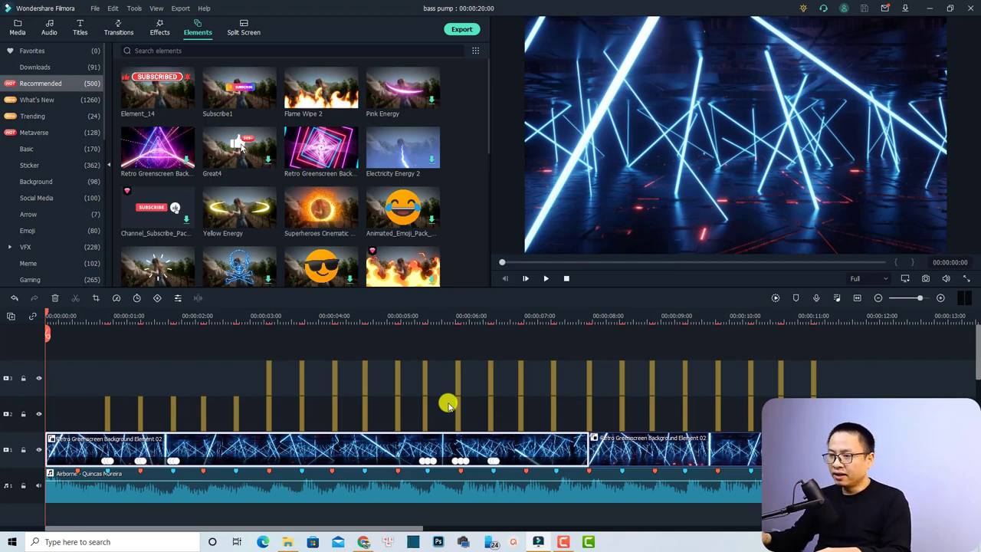
key(ctrl+a)
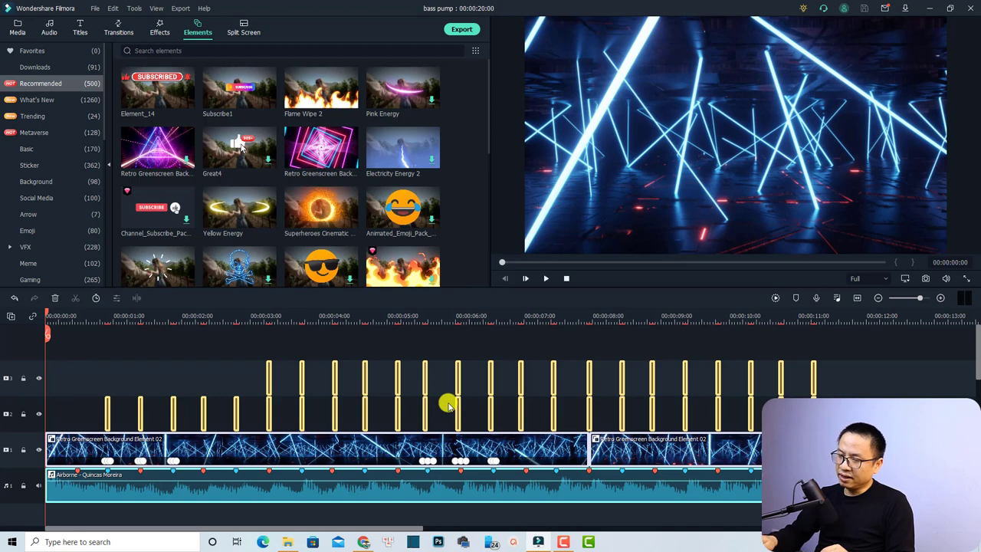
key(Delete)
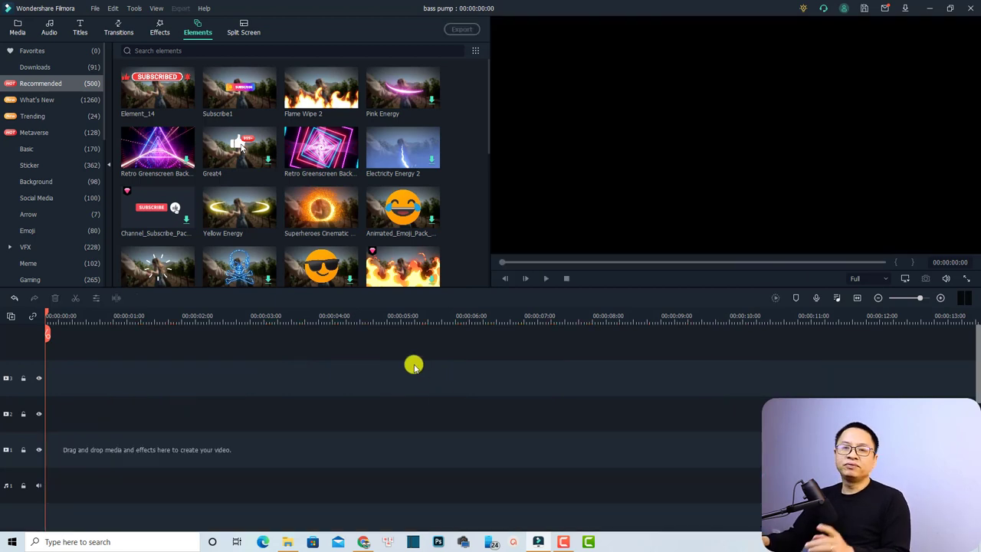
Analyze the beats of the Airborne music file using the beats1 model with a highlight offset of 0.
click(19, 30)
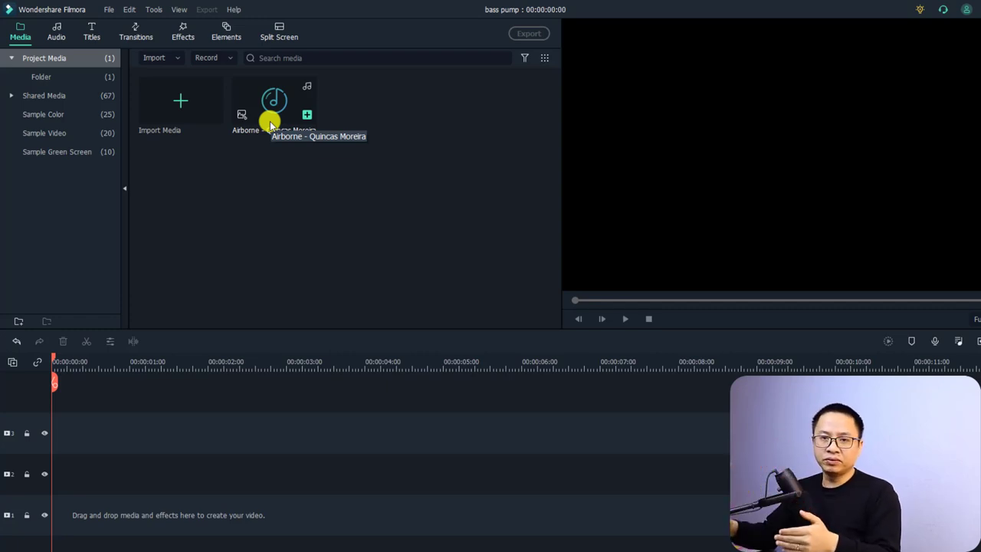
right_click(261, 112)
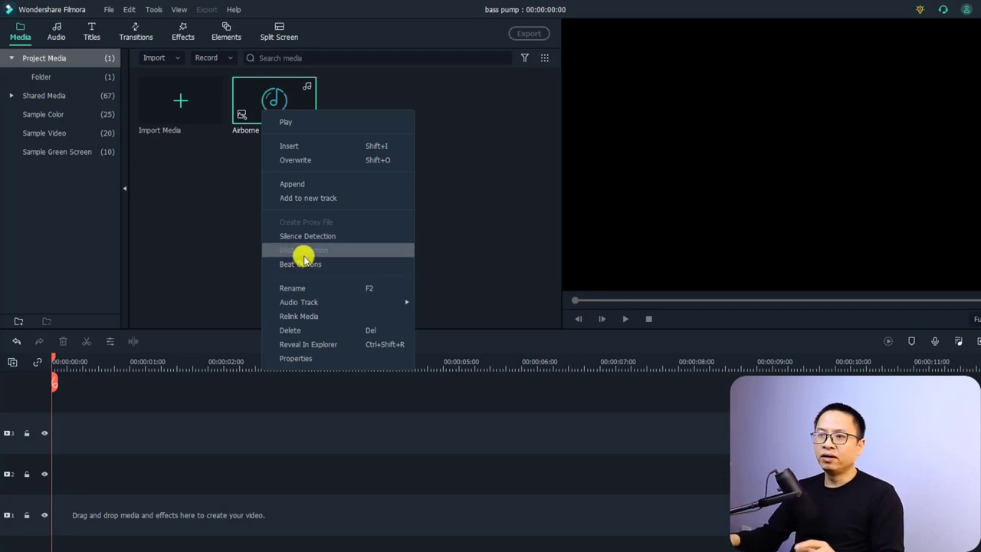
click(301, 264)
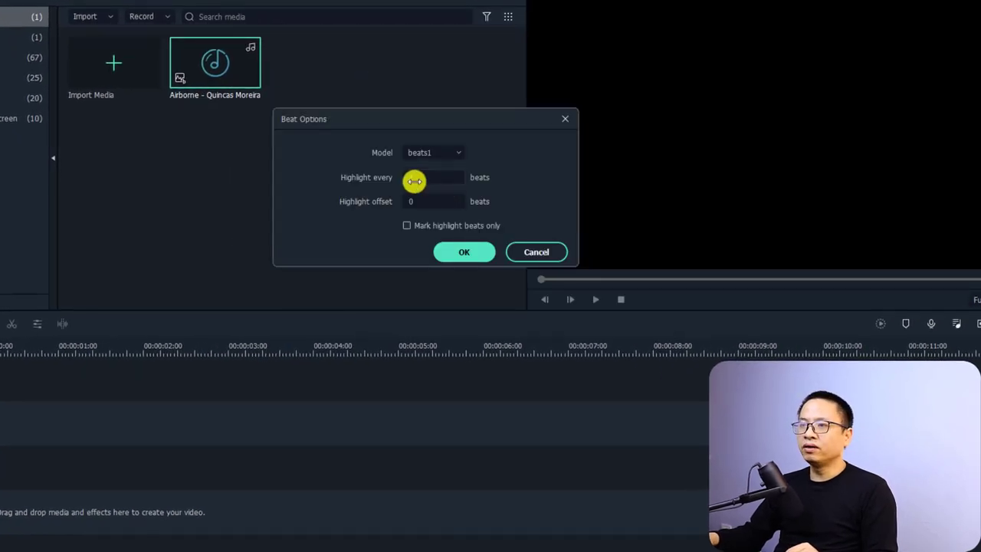
click(414, 180)
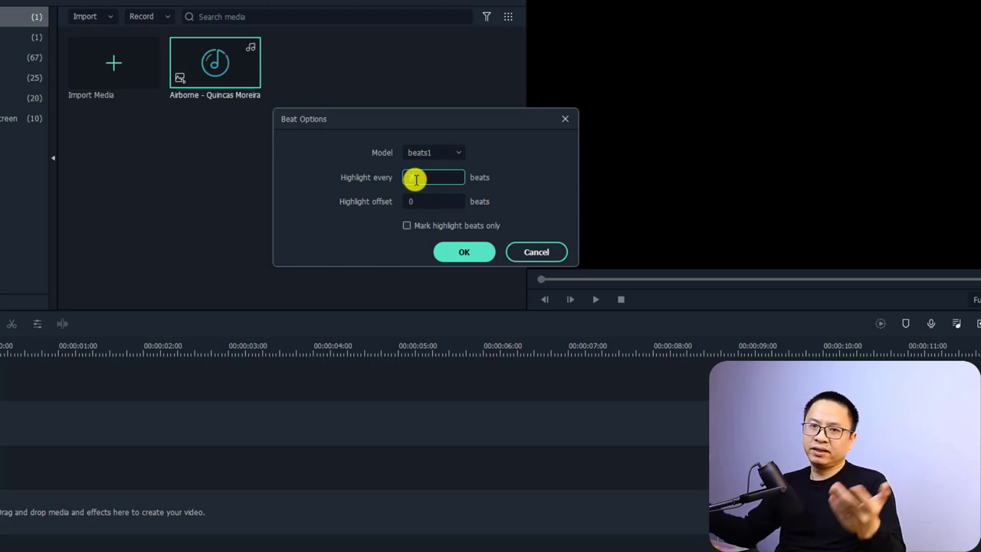
click(458, 249)
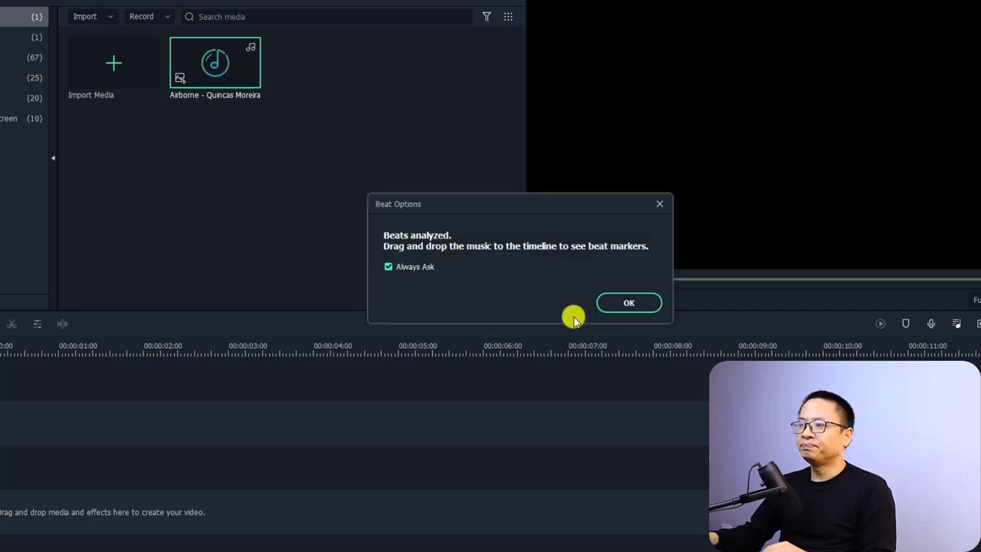
click(629, 305)
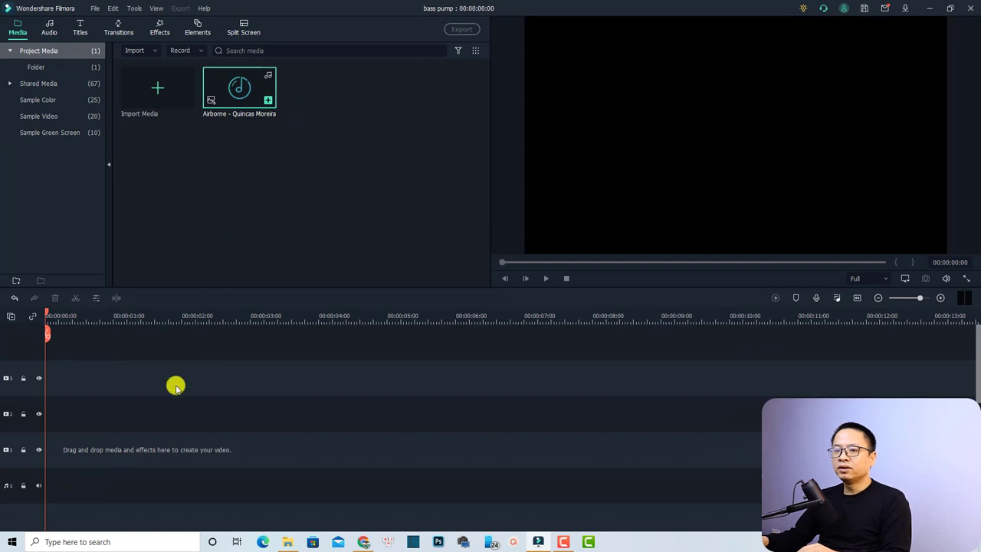
Add the Airborne music to the first audio track and place the playhead on the first beat marker.
drag(70, 445, 73, 446)
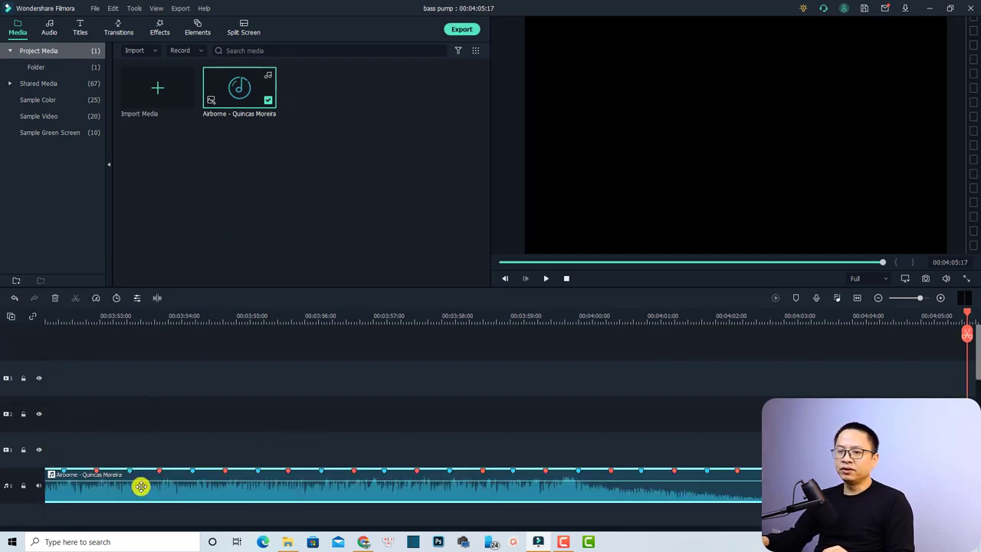
click(859, 296)
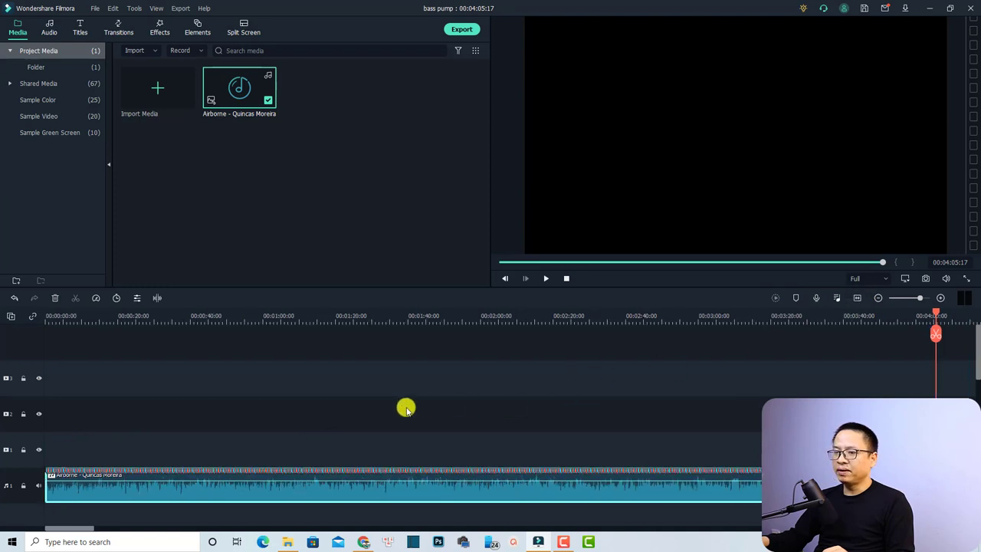
drag(77, 320, 249, 321)
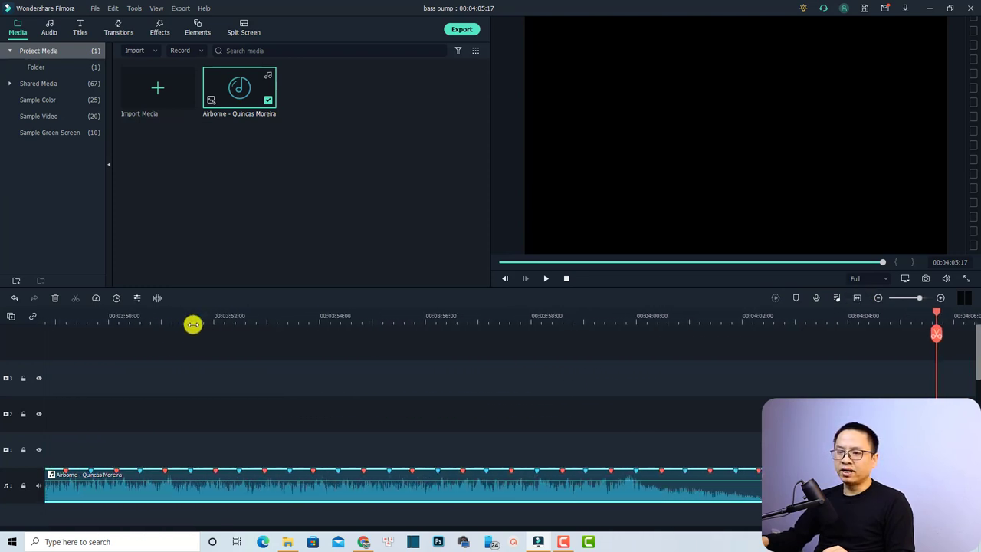
click(132, 320)
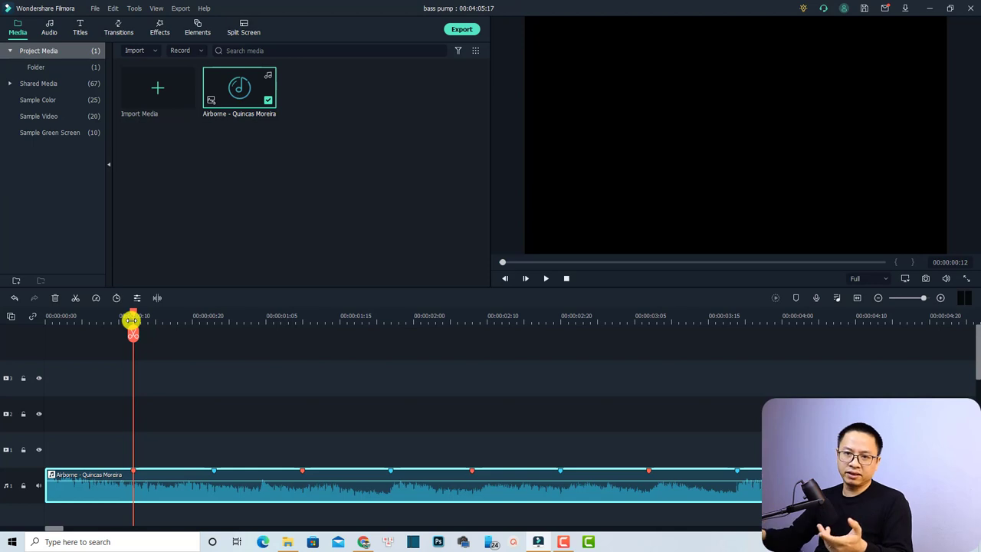
Download Retro Greenscreen Background Element 05, place it at the start of video track 1, and play the sequence from the beginning.
click(195, 31)
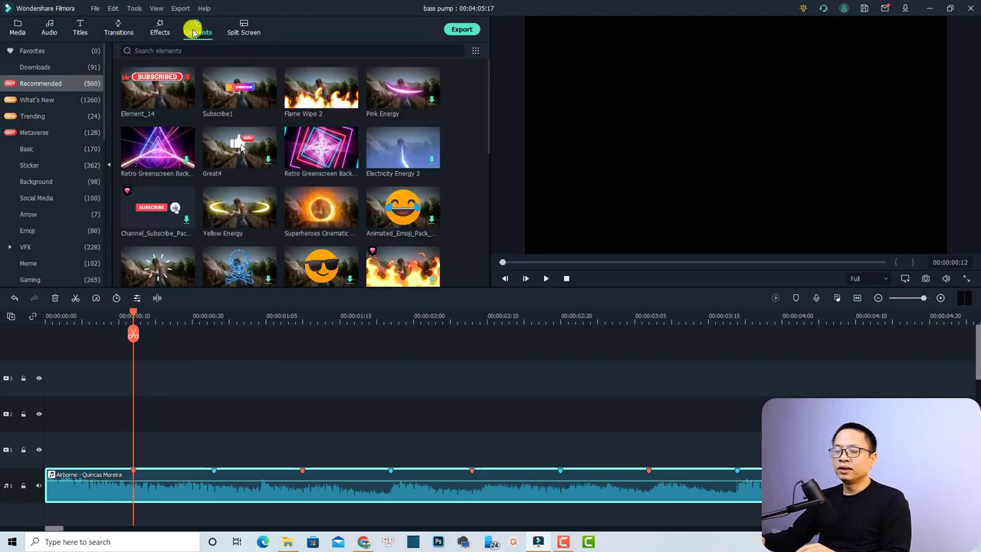
click(152, 164)
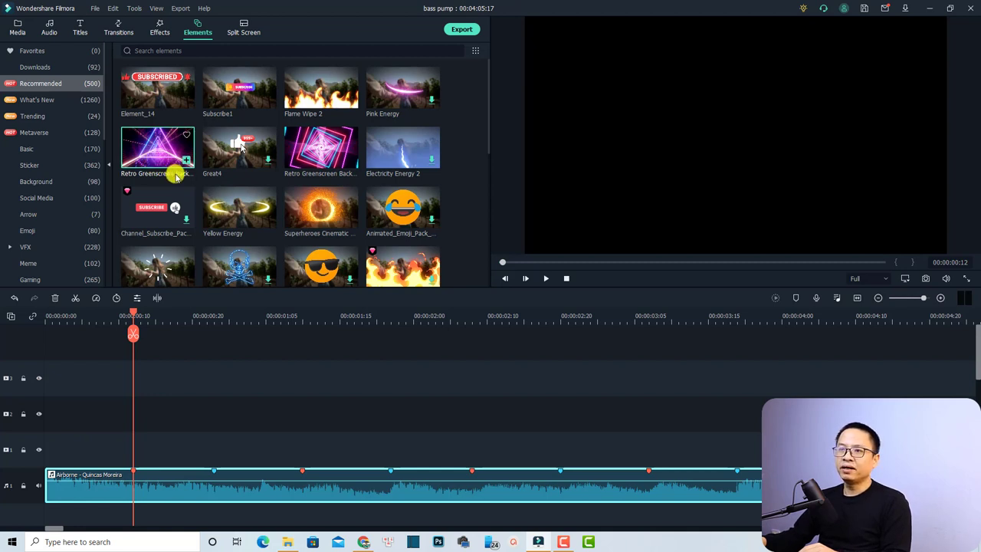
drag(169, 153, 40, 445)
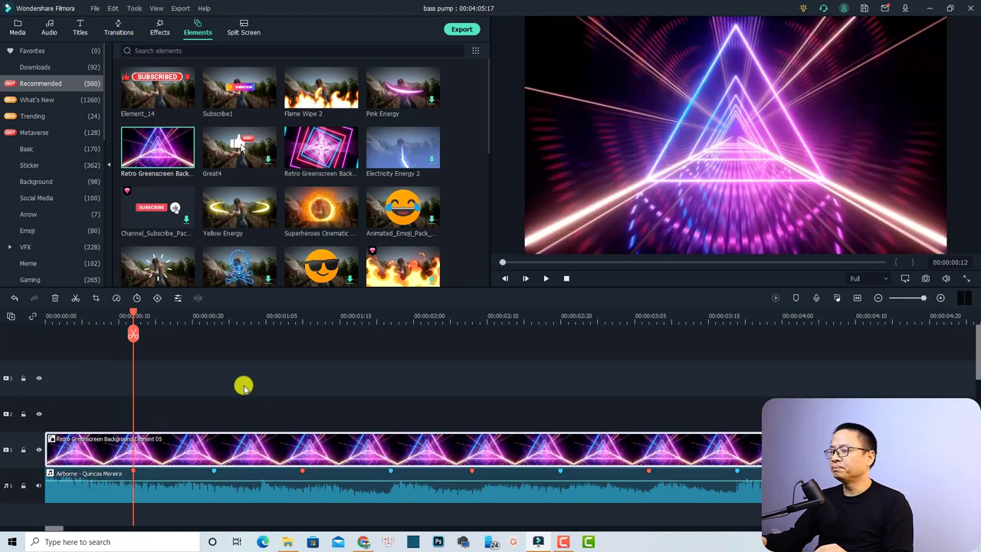
click(50, 319)
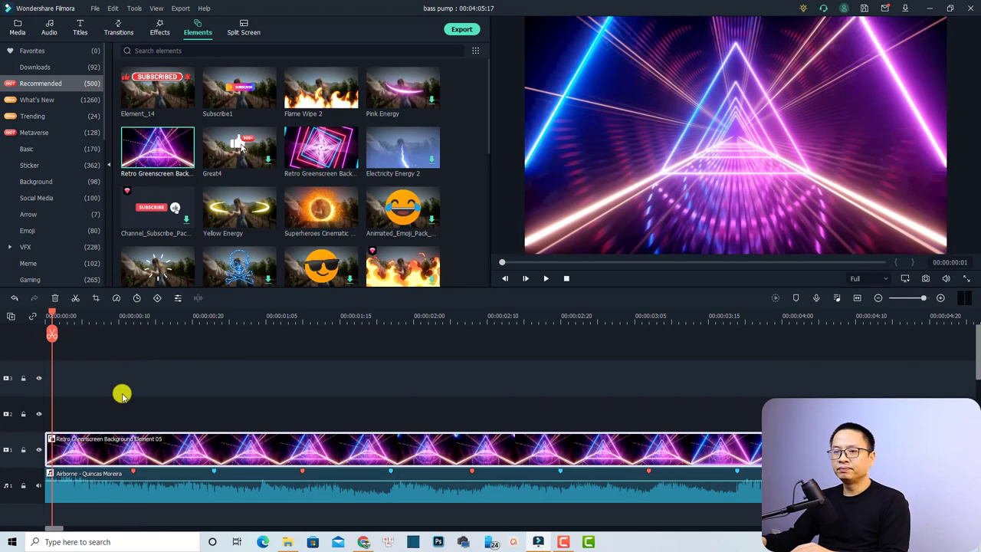
key(space)
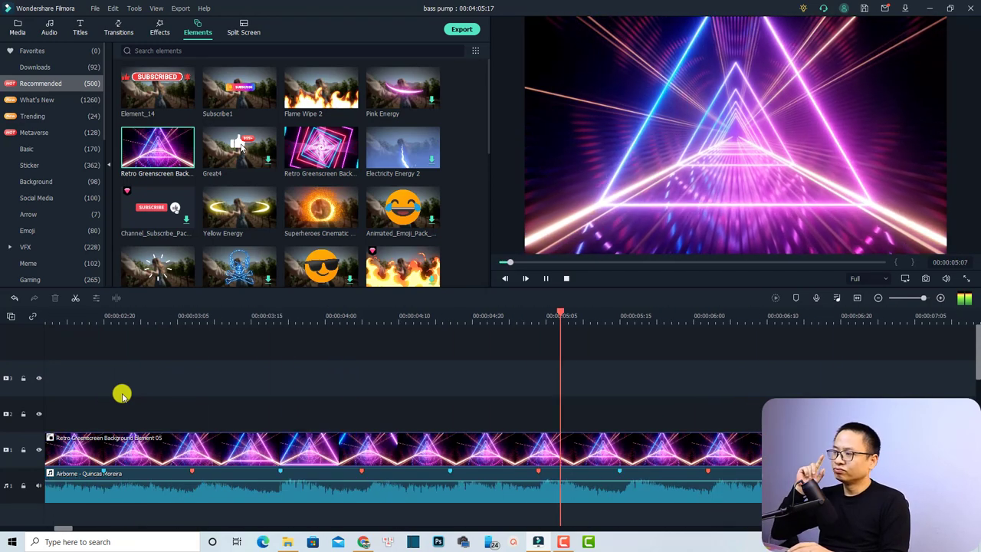
key(space)
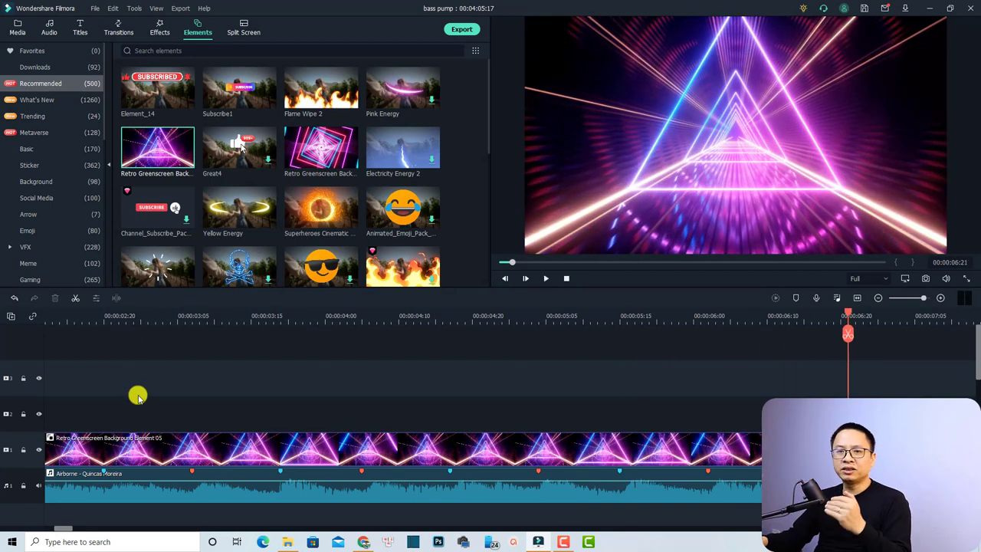
Add an animation keyframe to the background clip one frame before the first beat marker, at 00:00:00:11.
drag(65, 528, 42, 528)
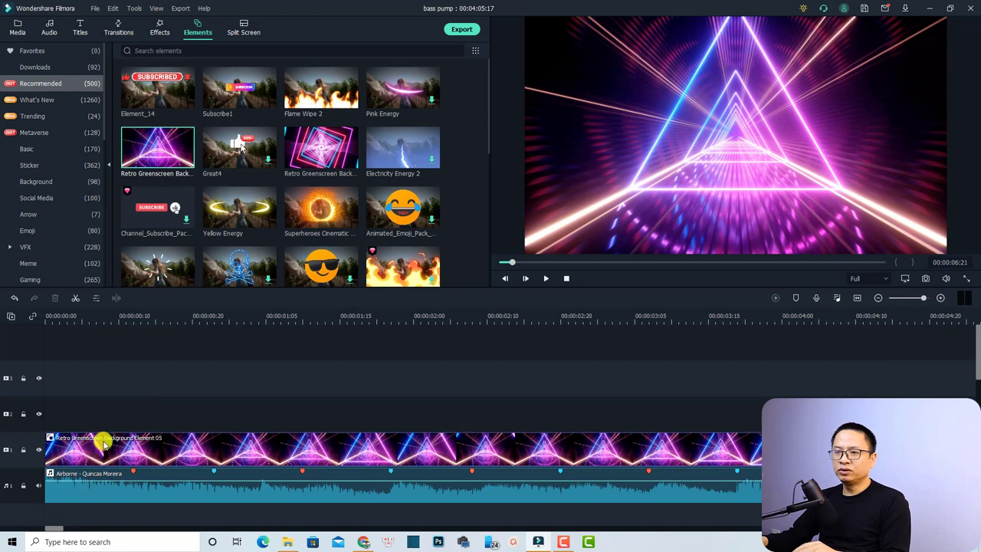
drag(124, 321, 269, 322)
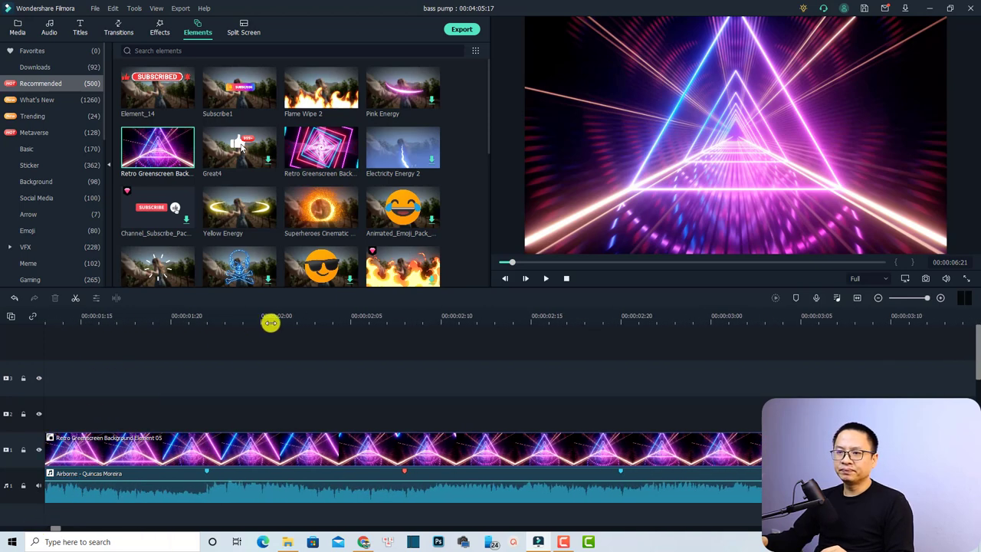
drag(55, 529, 49, 528)
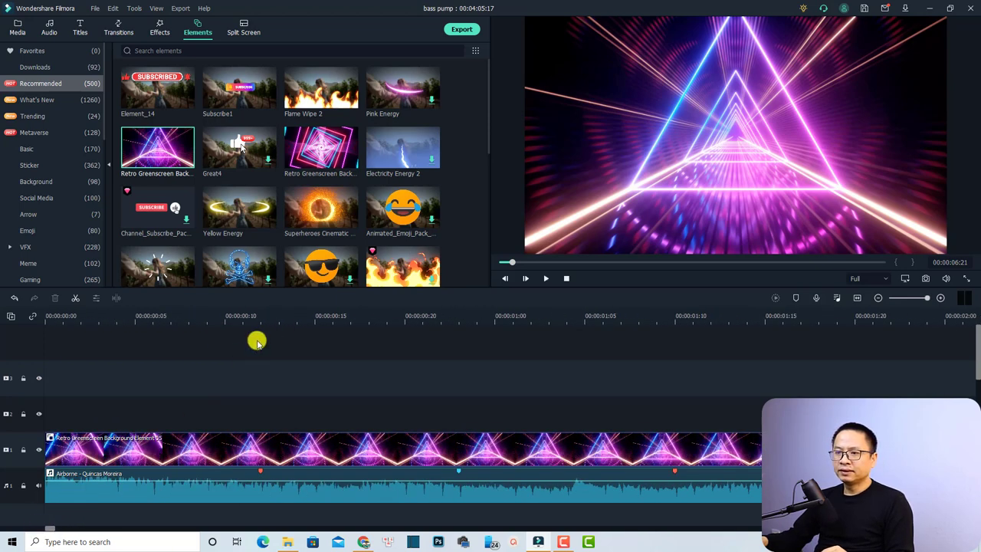
click(261, 321)
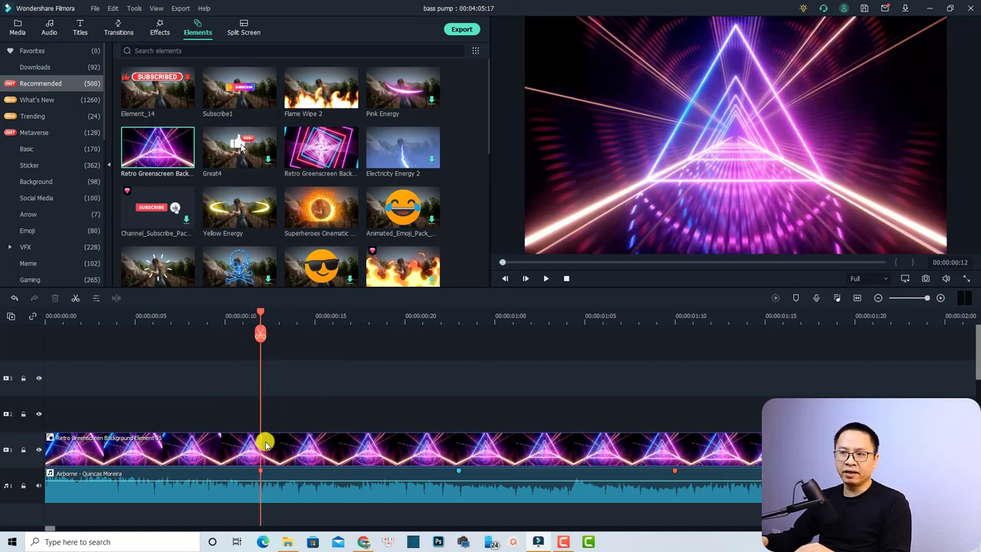
click(244, 314)
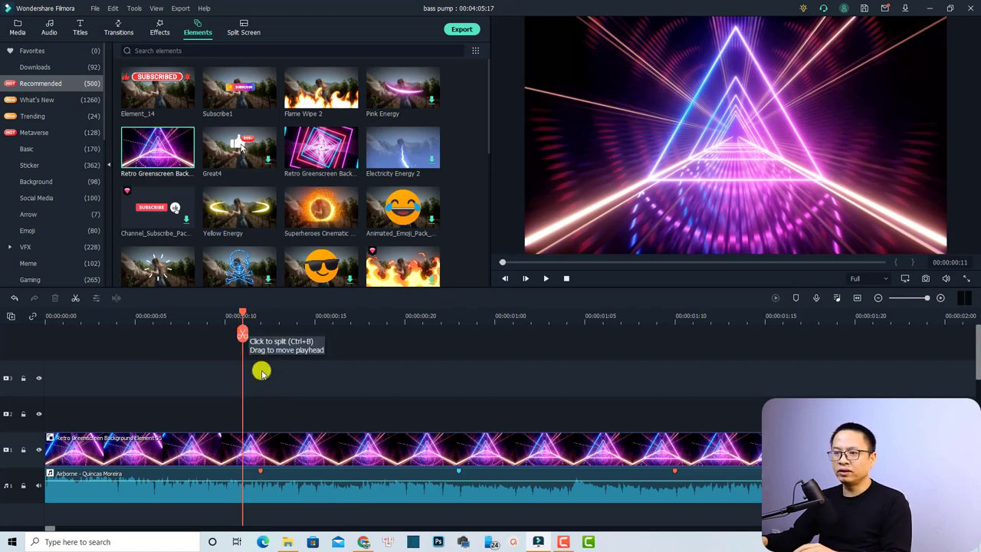
click(248, 451)
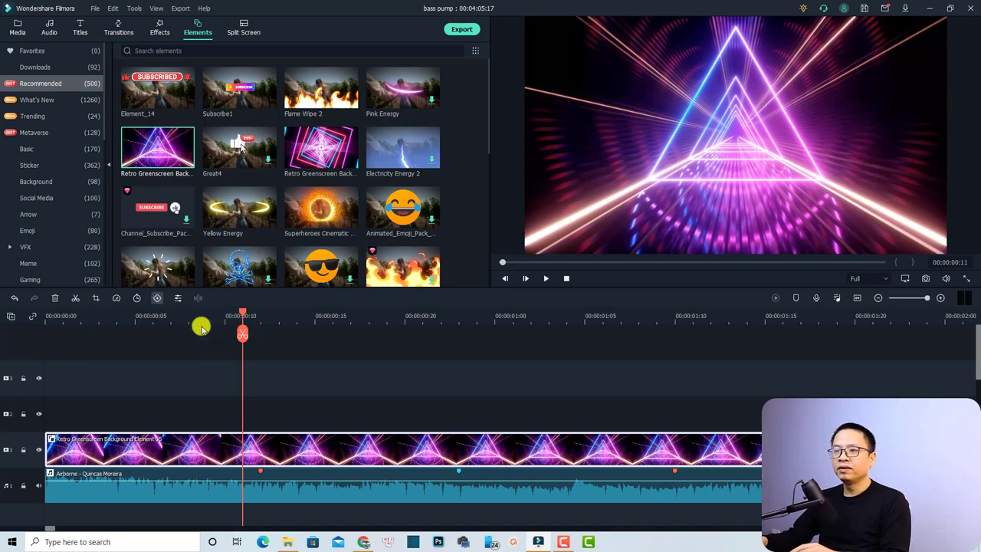
double_click(276, 434)
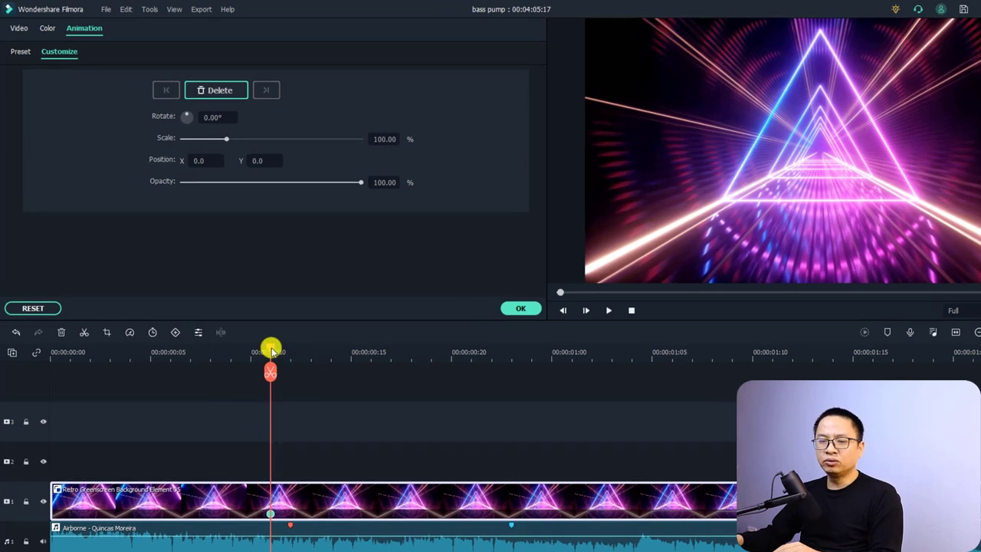
Keyframe the background clip's scale at 110% on the first beat marker and 100% one frame after it.
drag(272, 351, 285, 352)
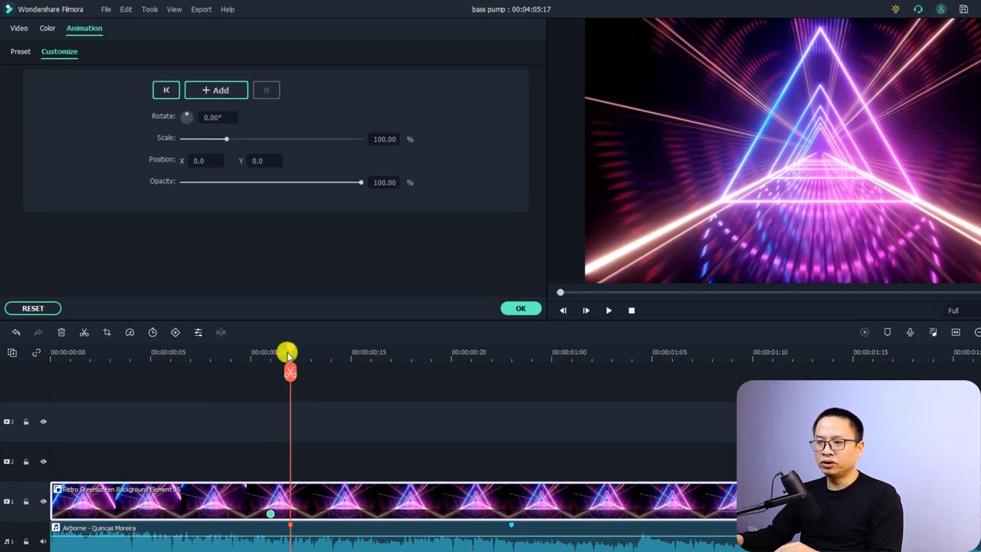
click(385, 138)
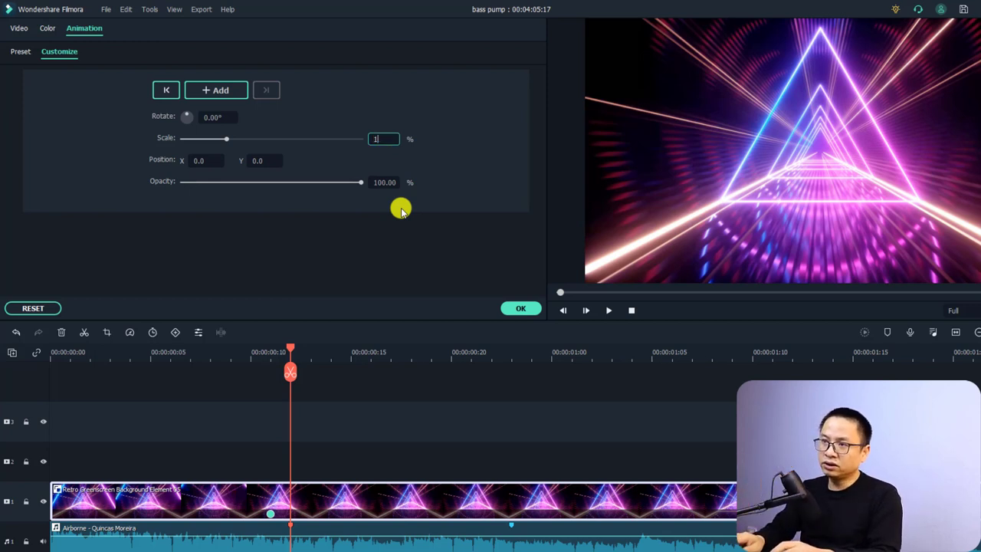
text(10)
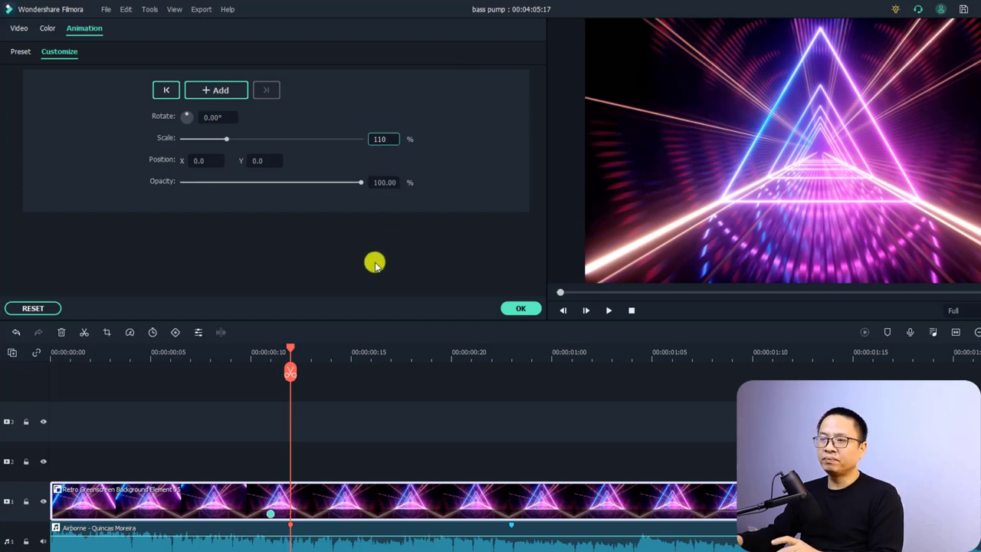
key(Return)
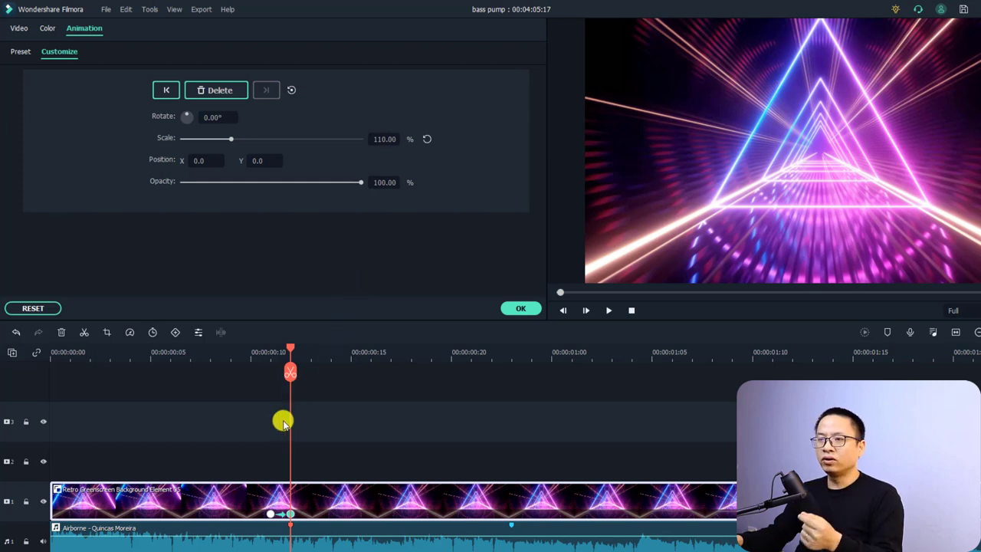
click(309, 352)
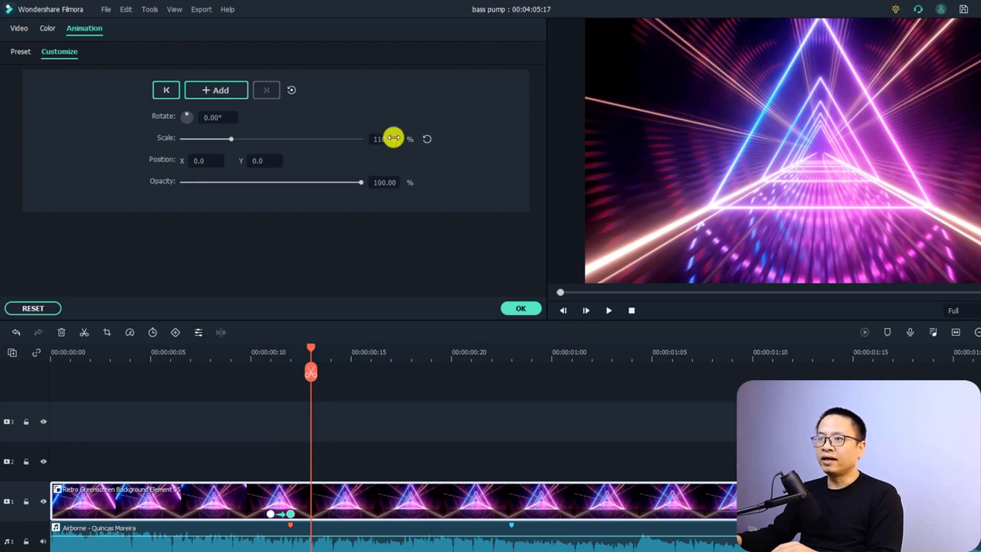
mouse_move(393, 138)
mouse_down()
mouse_move(437, 138)
mouse_move(410, 138)
mouse_up()
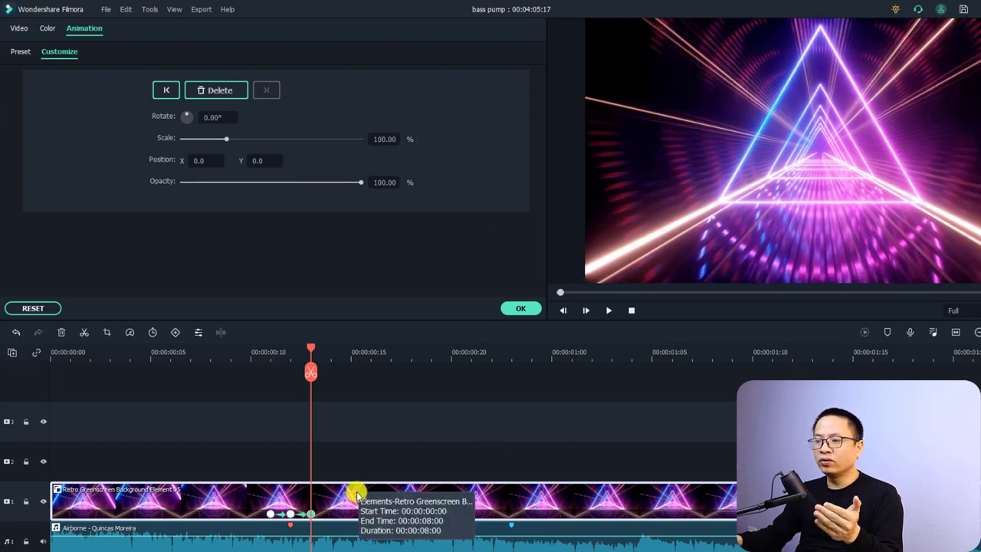
Keyframe the background clip's scale at 100% one frame before the second beat marker, 110% on it, and 100% one frame after it.
click(491, 354)
click(383, 139)
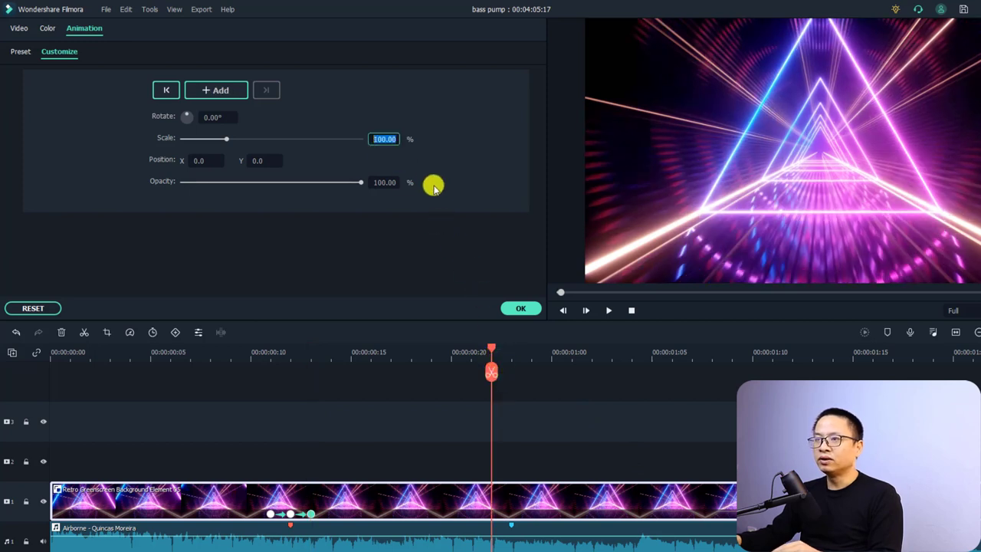
click(215, 91)
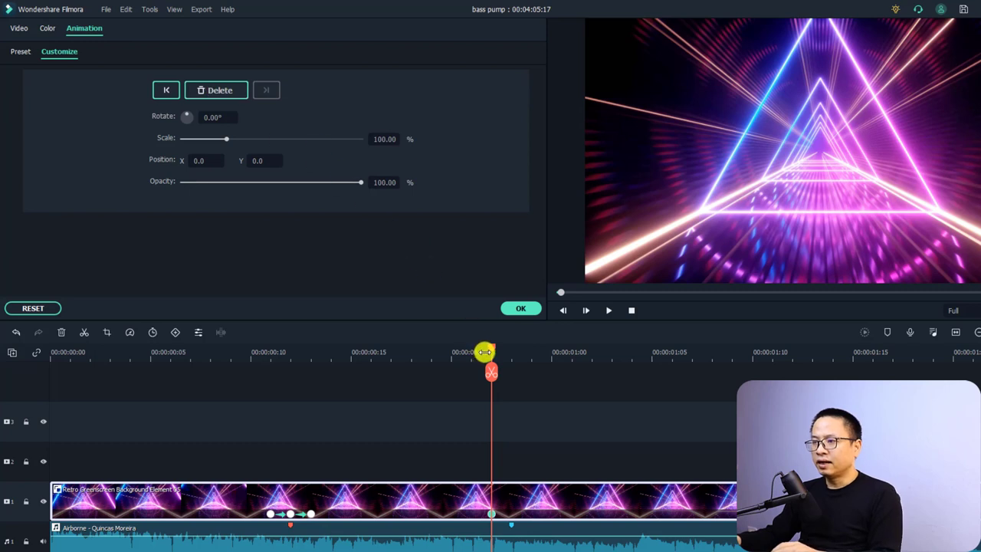
drag(496, 350, 505, 354)
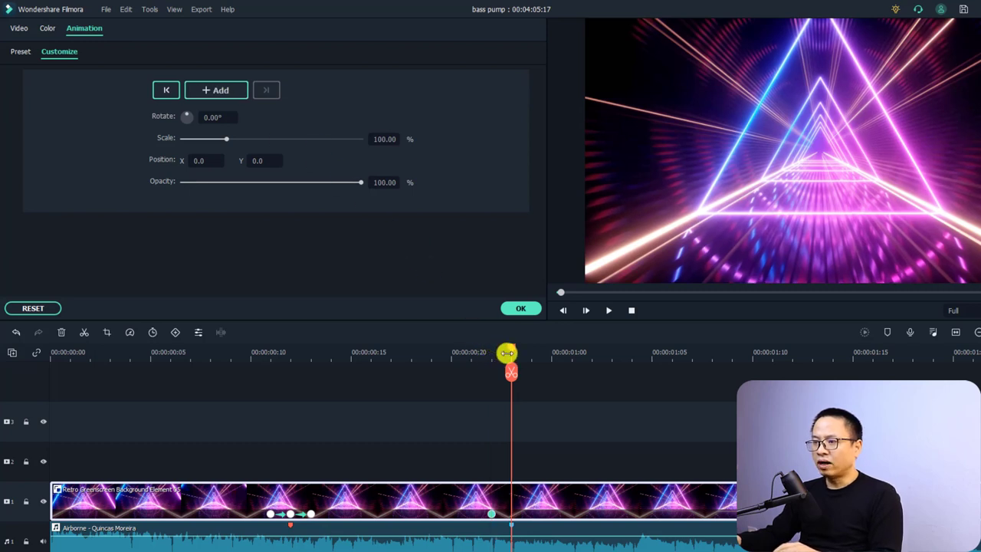
click(383, 139)
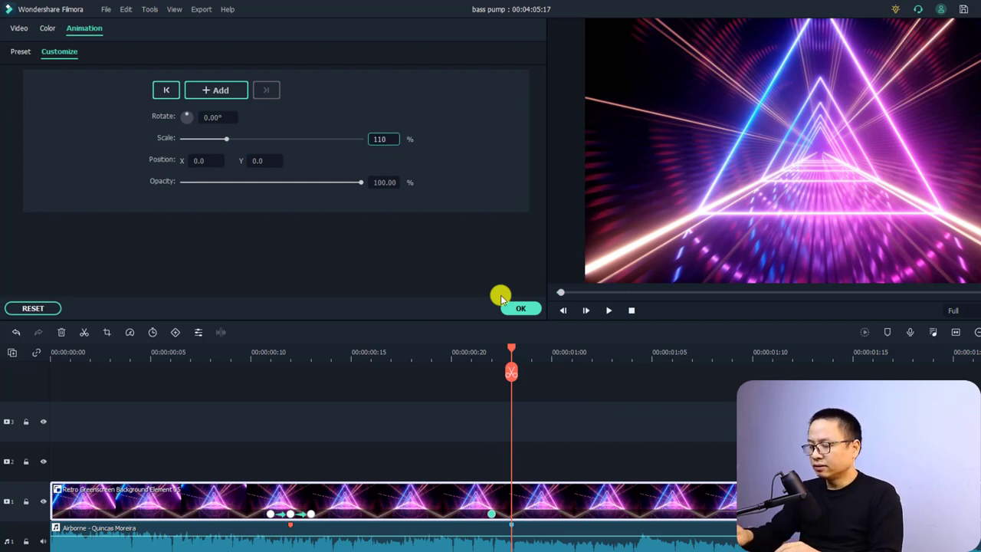
text(110)
key(Return)
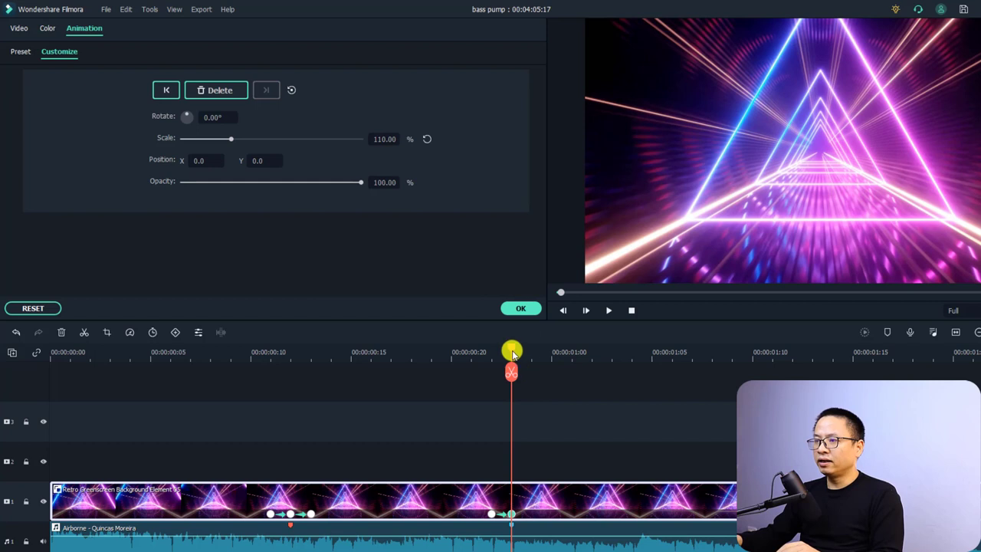
drag(512, 351, 525, 356)
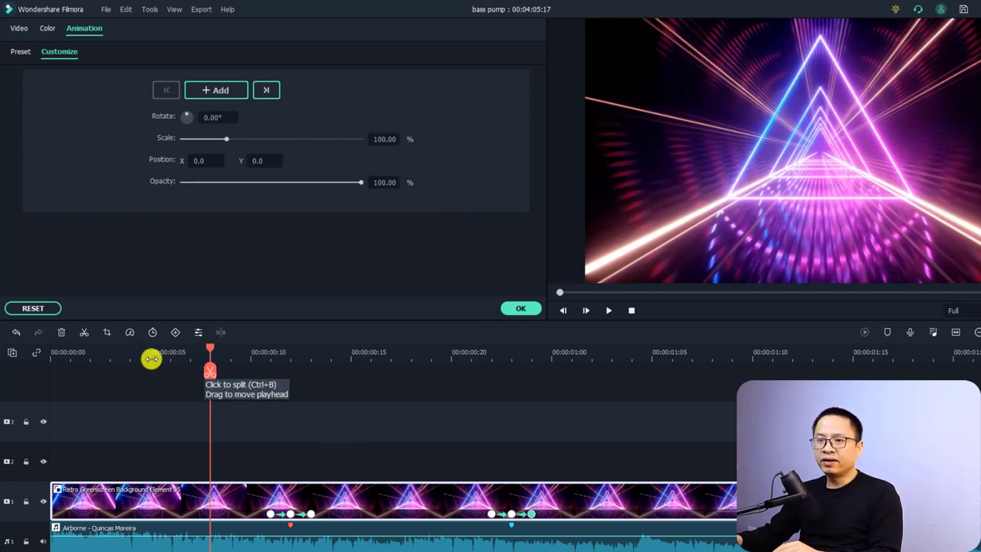
Play the sequence from near its start to preview the scale pulses on the first two beat markers.
click(110, 352)
key(space)
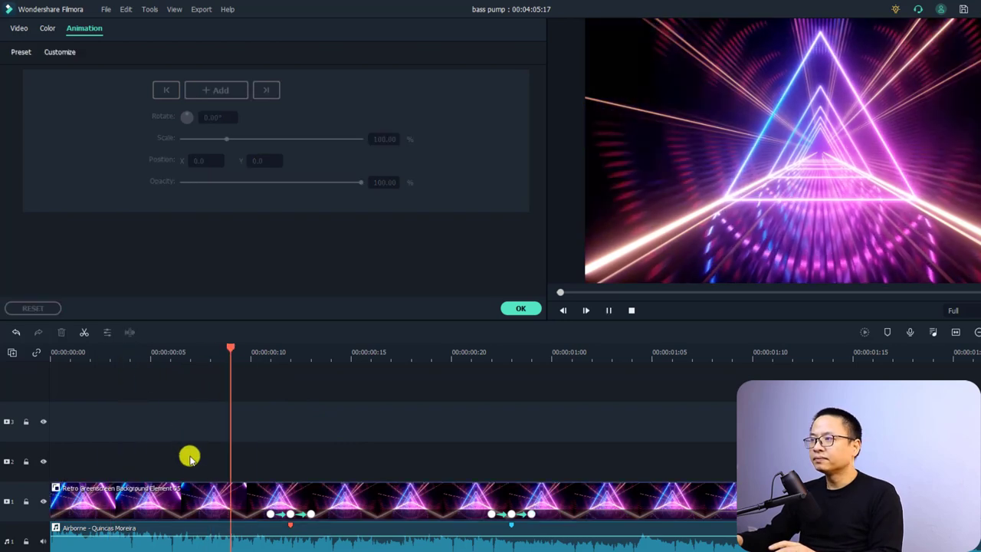
key(space)
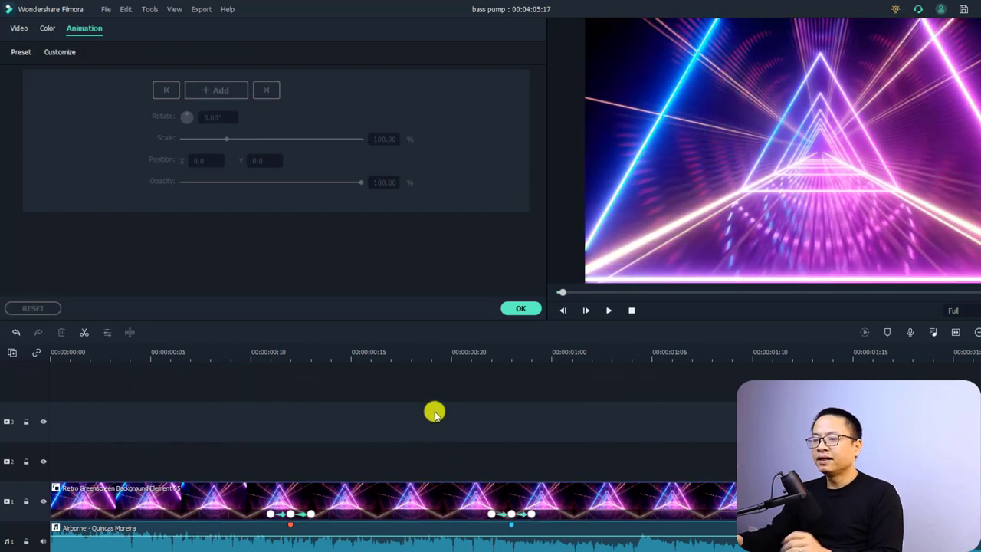
Search the effects for chromatic and place Chromatic Aberration on video track 2, starting at the clip's first keyframe at 00:00:00:11.
click(268, 353)
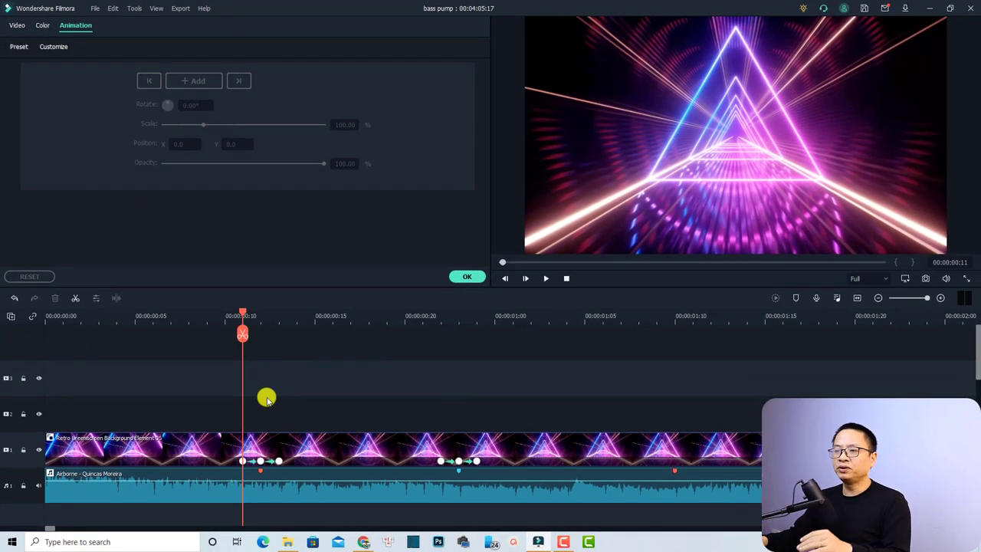
click(463, 281)
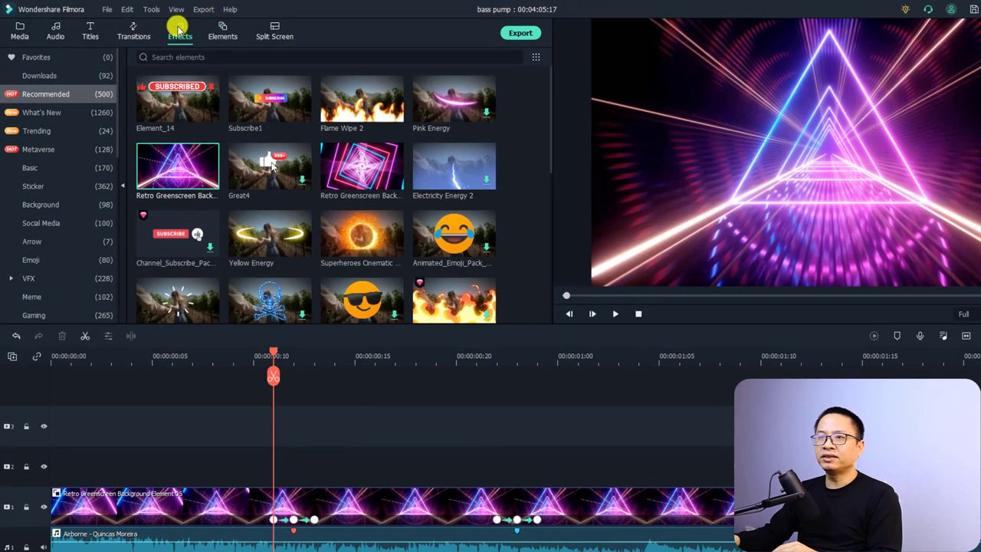
click(180, 32)
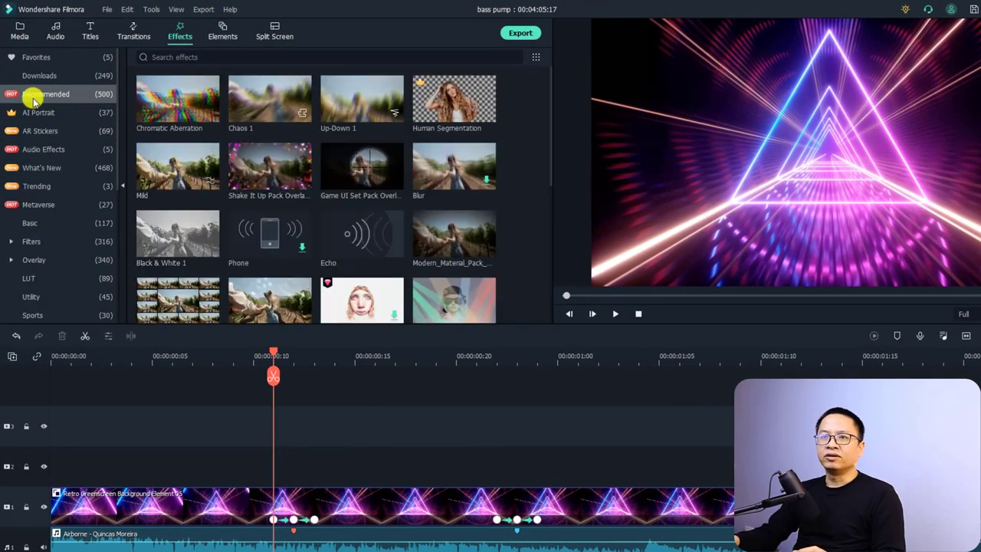
click(197, 56)
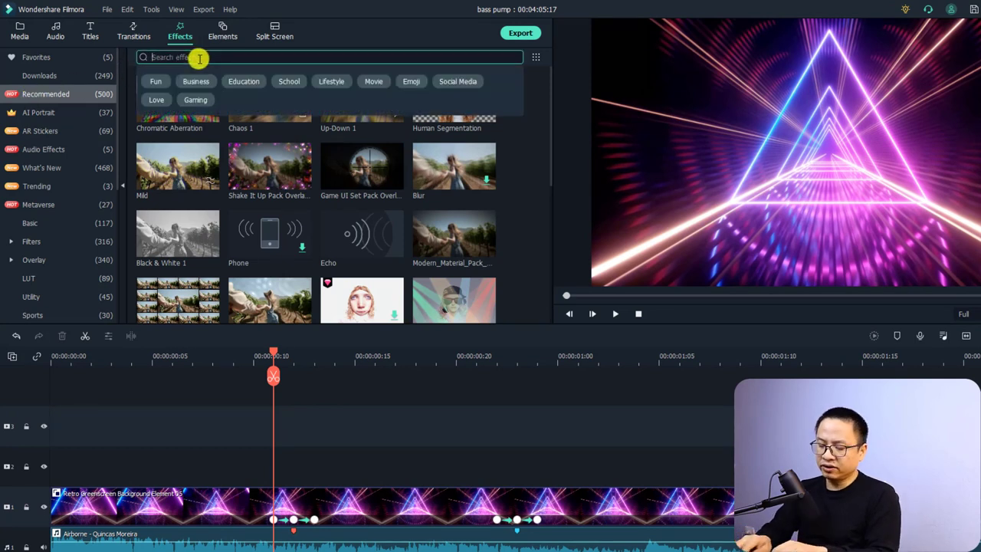
text(chromatic)
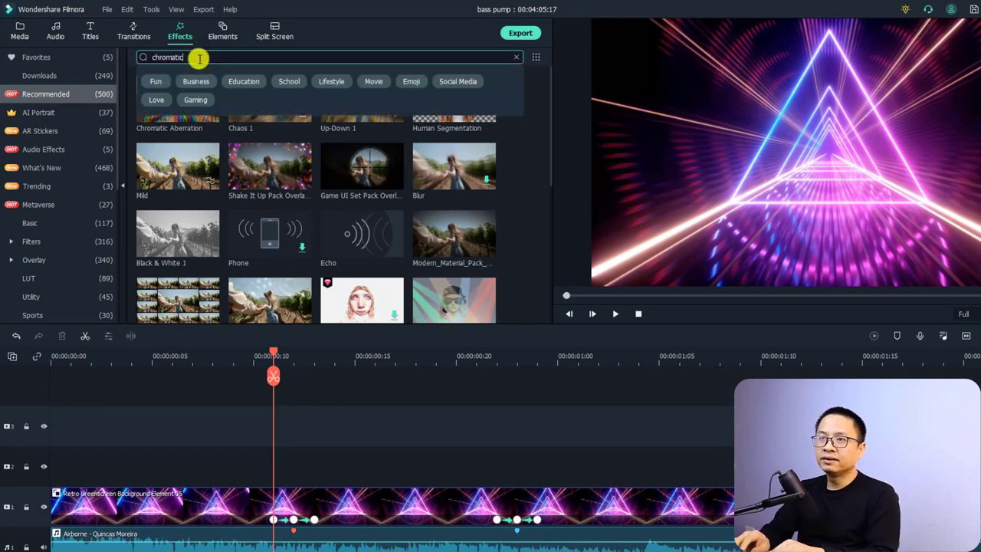
text( a)
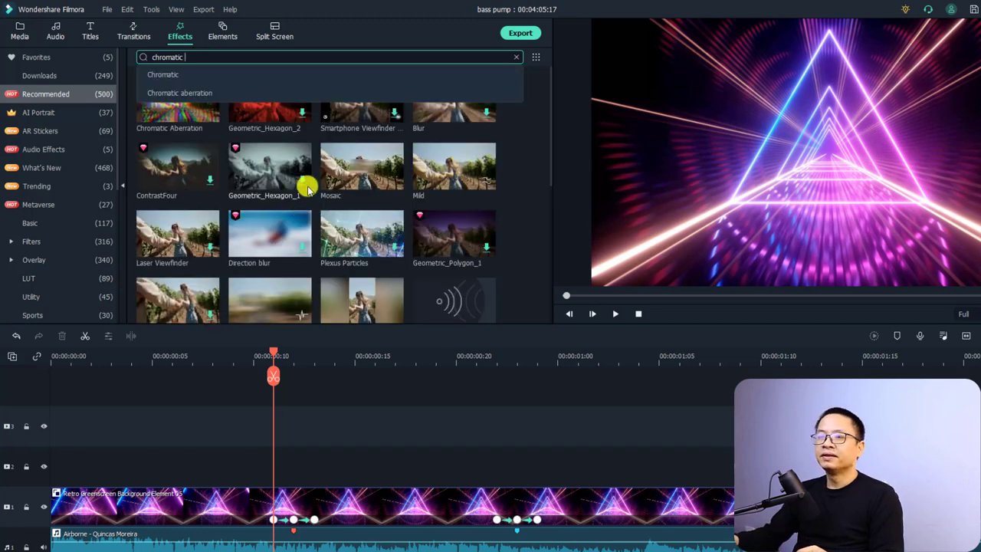
click(540, 167)
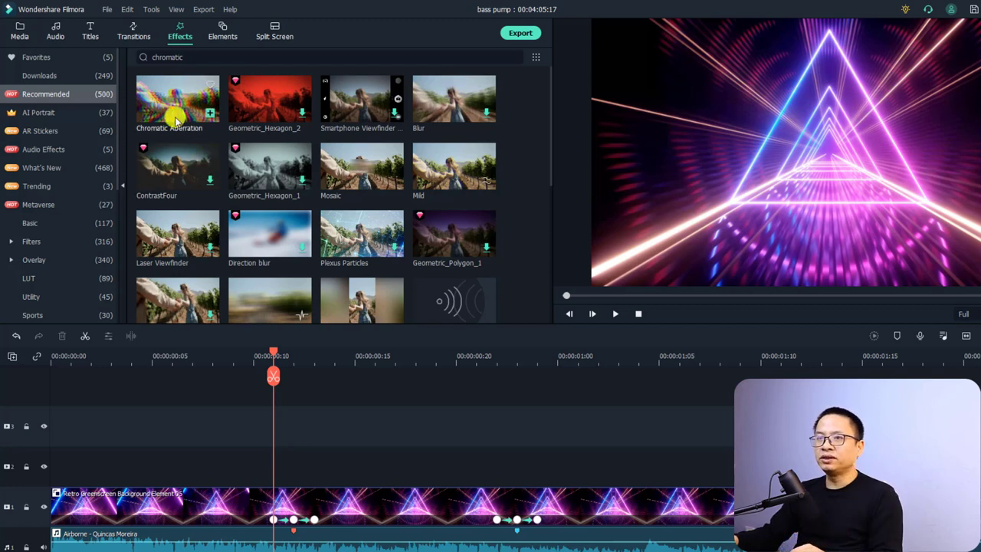
drag(175, 116, 272, 460)
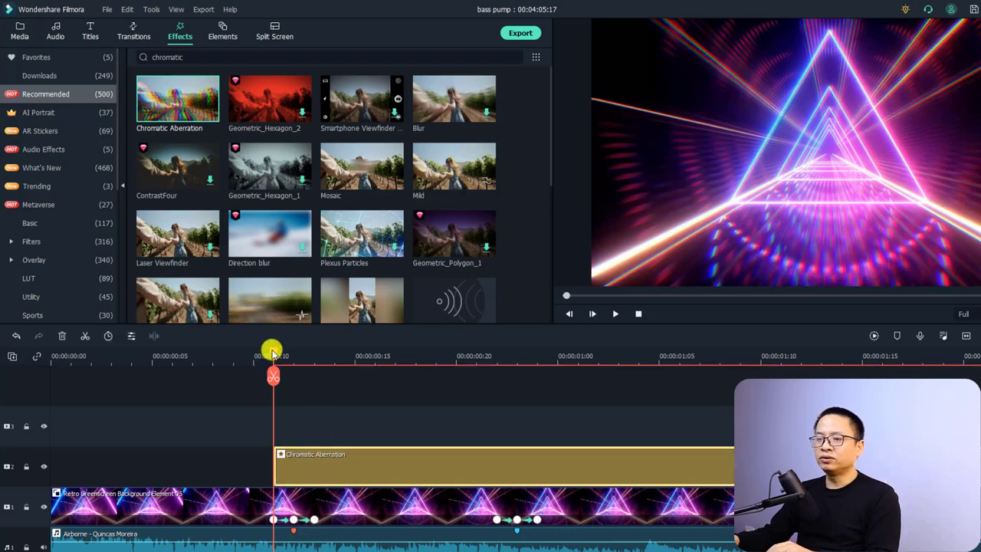
Split the Chromatic Aberration effect at the clip's third keyframe, 00:00:00:13, and delete the part after it.
drag(277, 354, 308, 367)
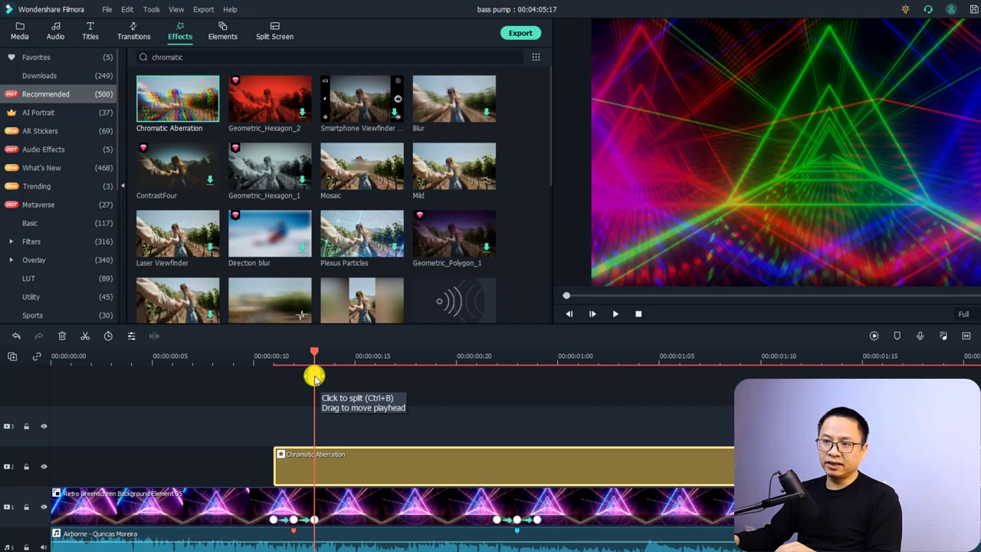
click(314, 375)
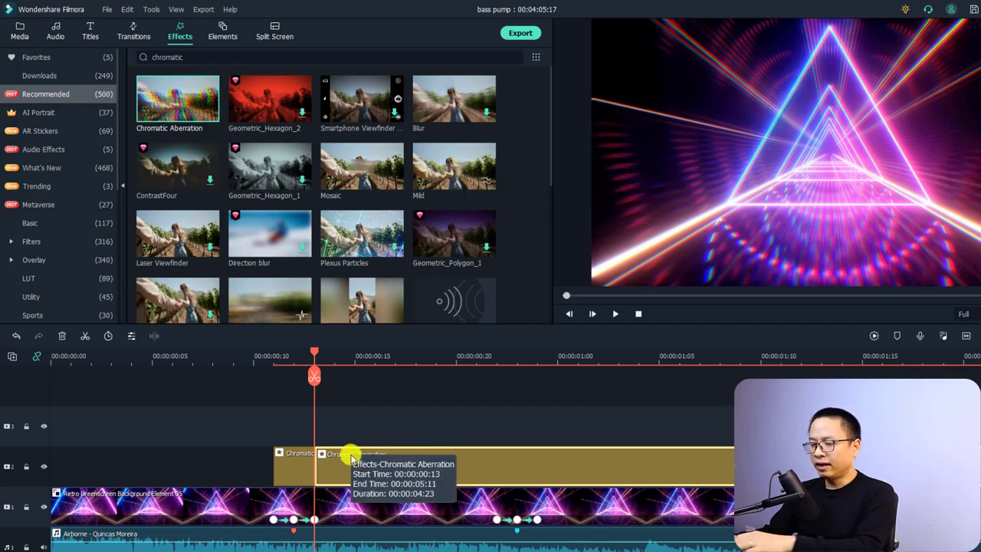
key(Delete)
Lock video track 1 and paste a copy of the short Chromatic Aberration effect on track 2, one frame before the second beat marker.
drag(328, 440, 234, 448)
key(ctrl+c)
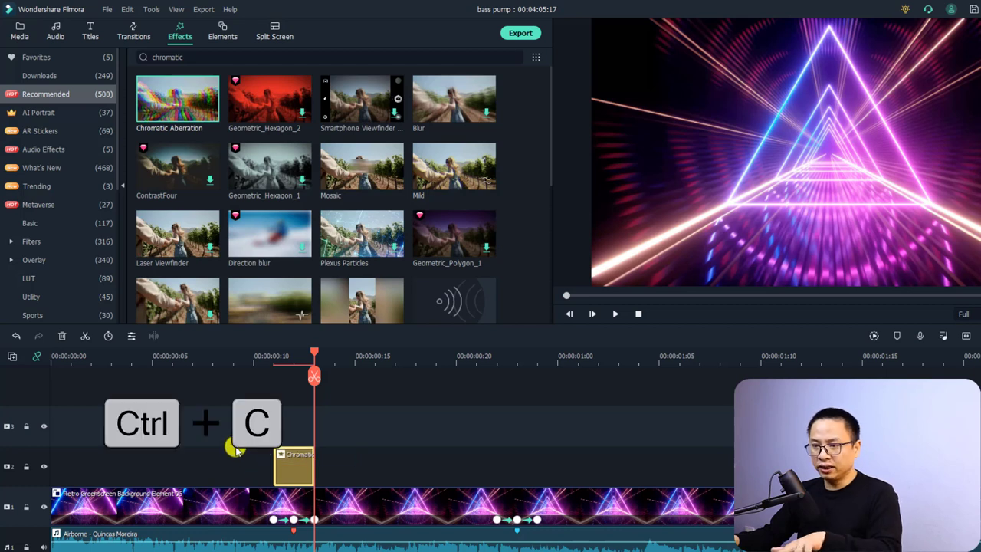
click(26, 509)
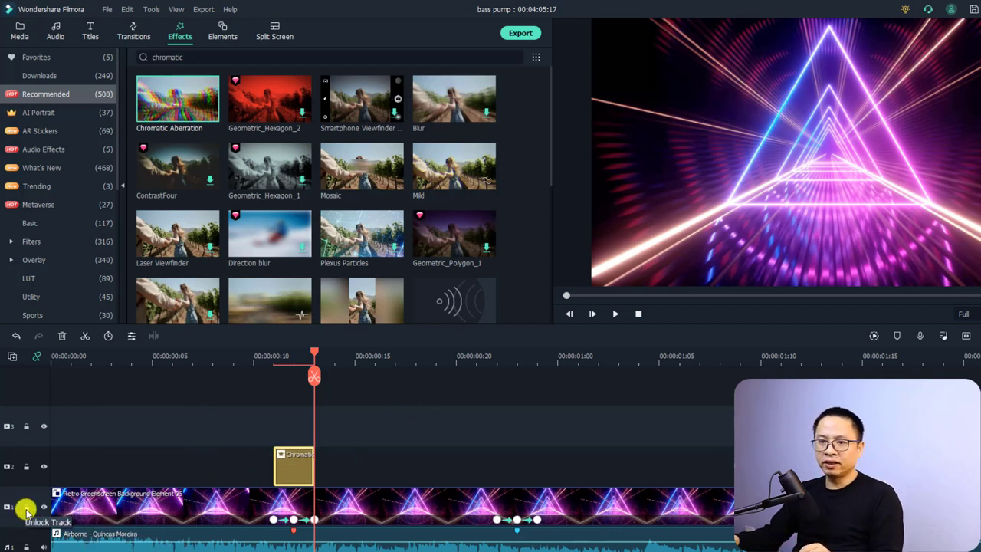
click(496, 359)
key(ctrl+v)
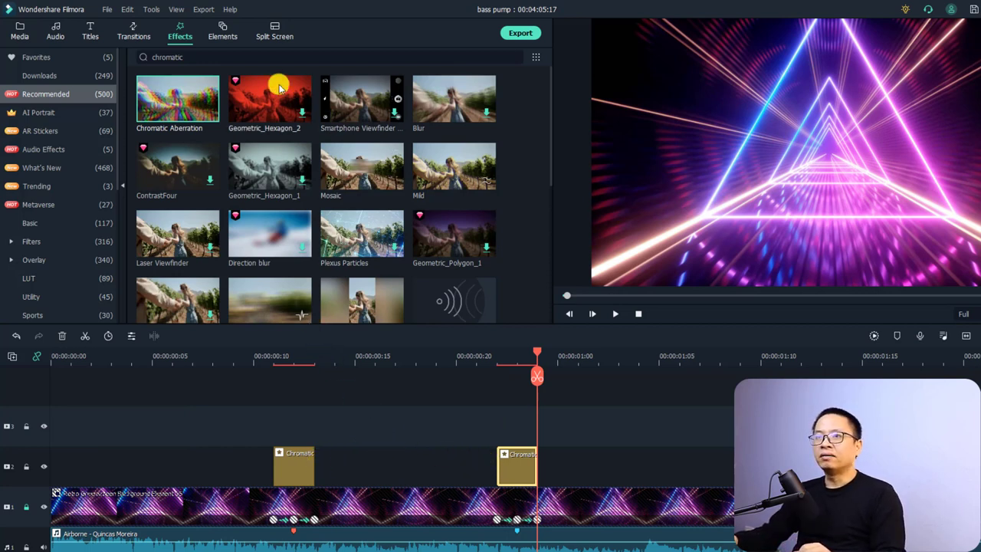
Place the Up-Down 1 shake filter on video track 3 above the first Chromatic Aberration effect and cut it to end at 00:00:00:13.
click(11, 242)
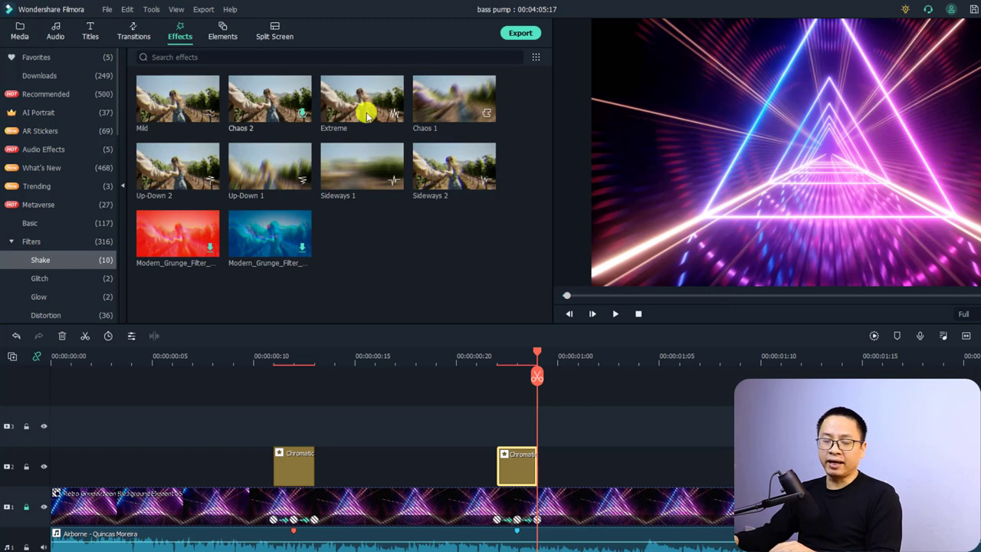
drag(259, 179, 280, 420)
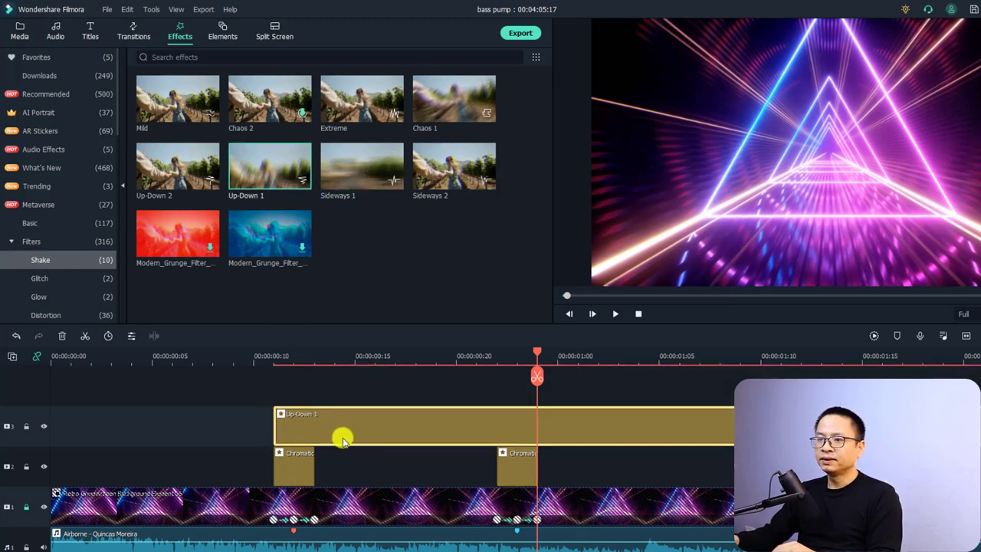
click(315, 357)
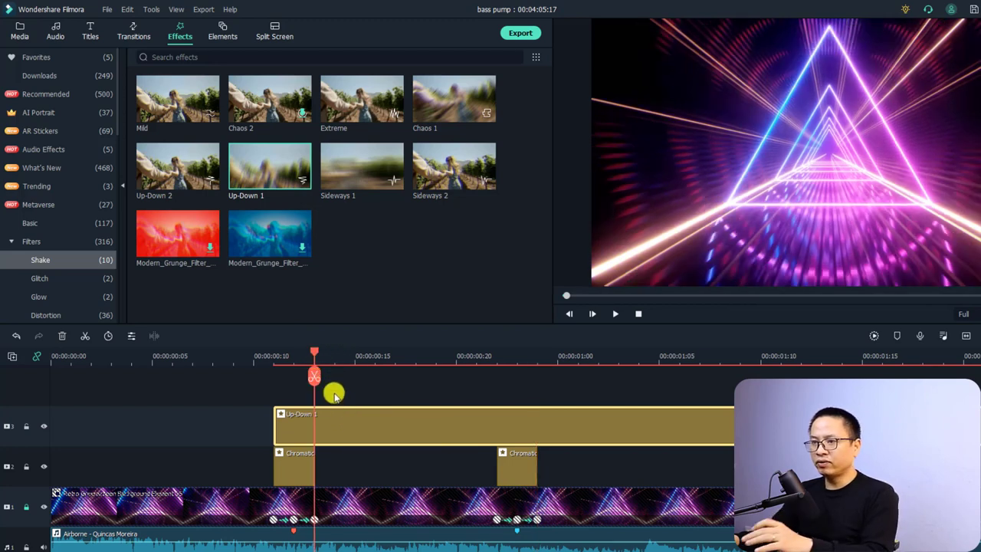
click(315, 376)
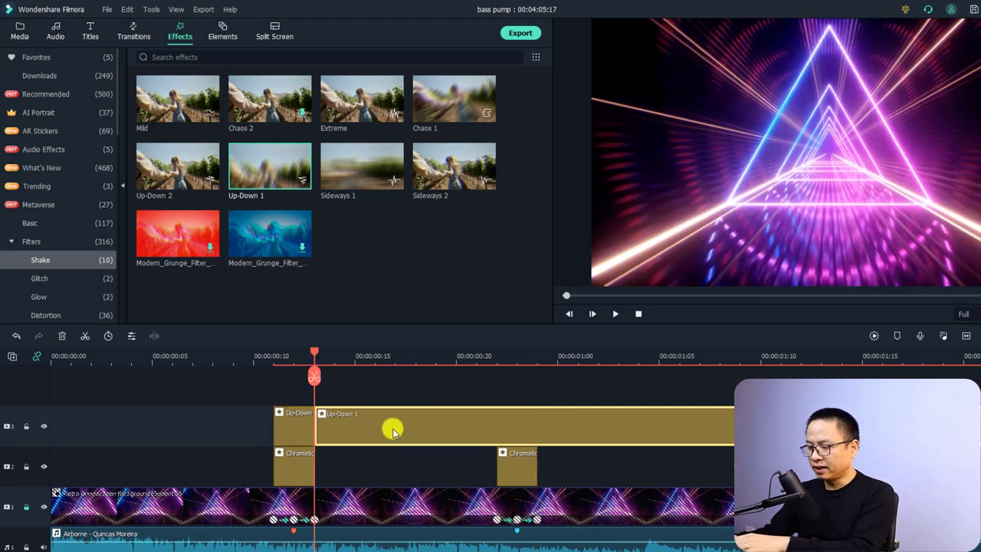
key(Delete)
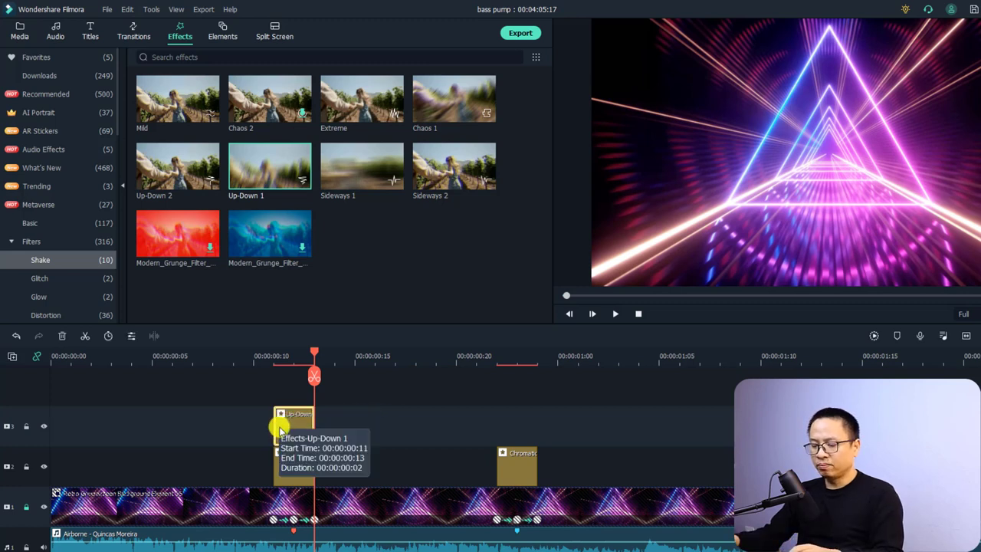
Lock video track 2, paste a copy of the Up-Down 1 effect above the second Chromatic Aberration effect, and return to the sequence's start.
click(496, 356)
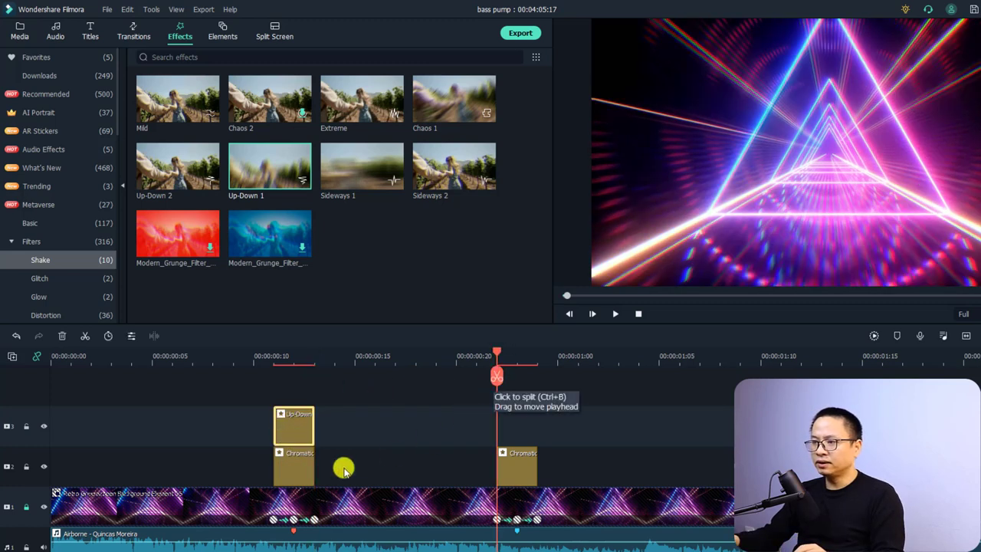
click(26, 465)
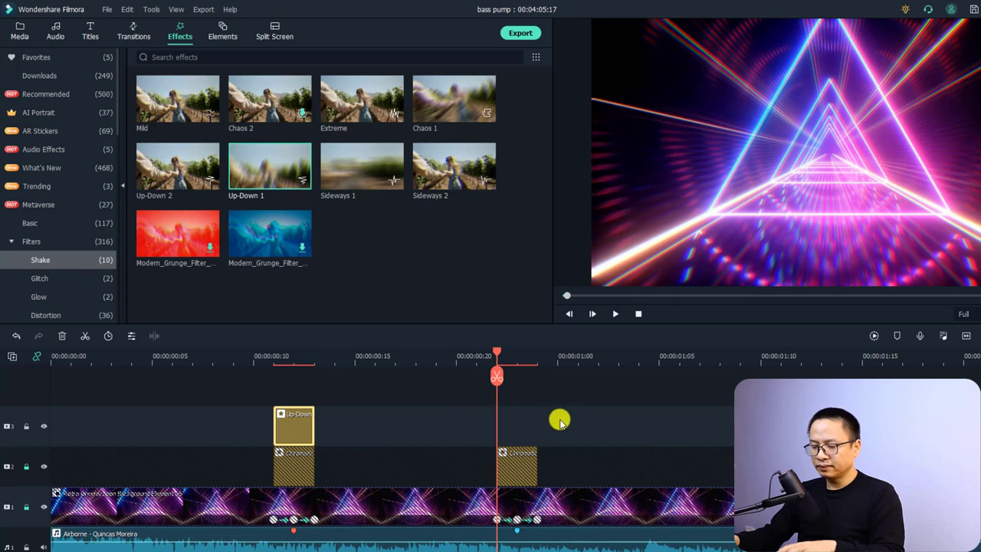
key(ctrl+v)
key(Home)
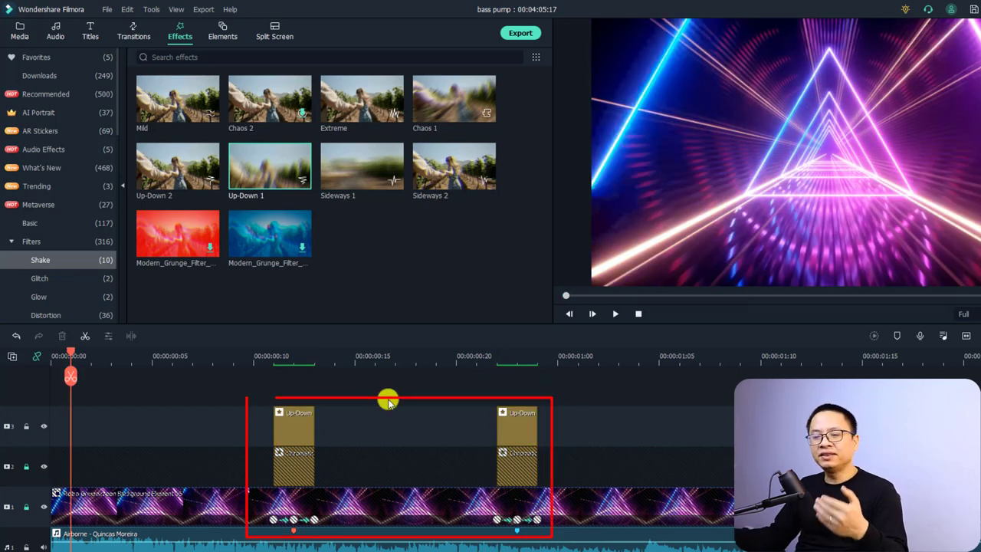
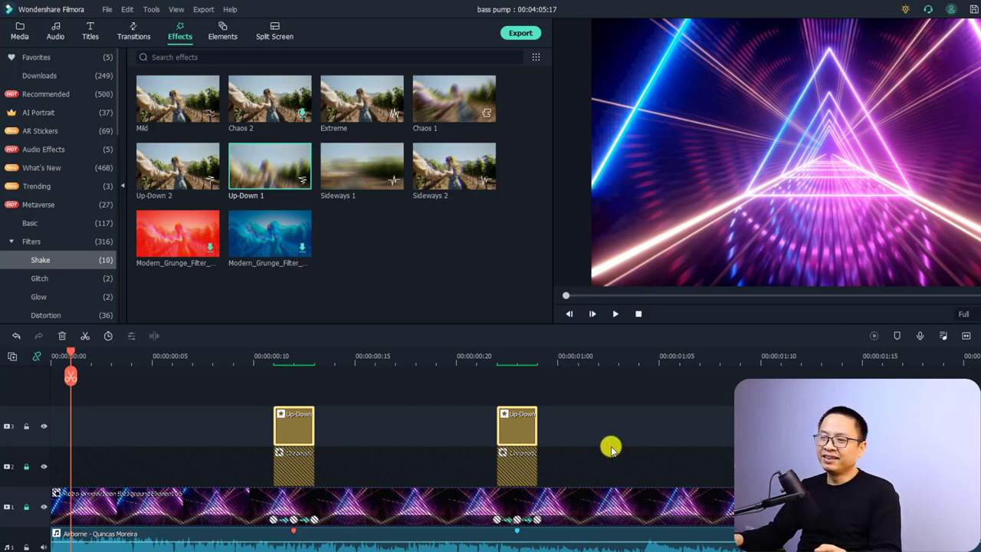
Unlock video track 2 and paste copies of all four effect segments at 00:00:01:09, one frame before the third beat marker.
click(26, 466)
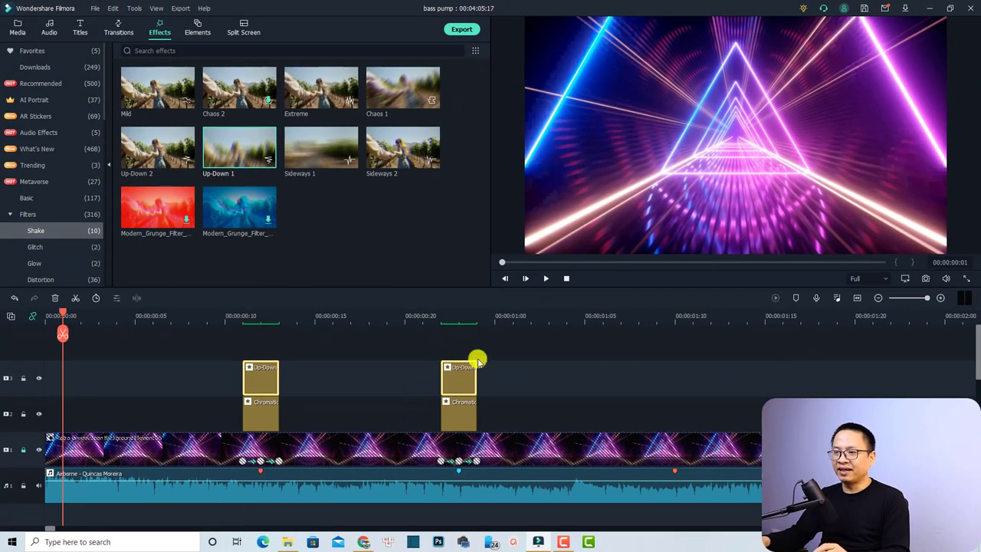
drag(530, 342, 211, 414)
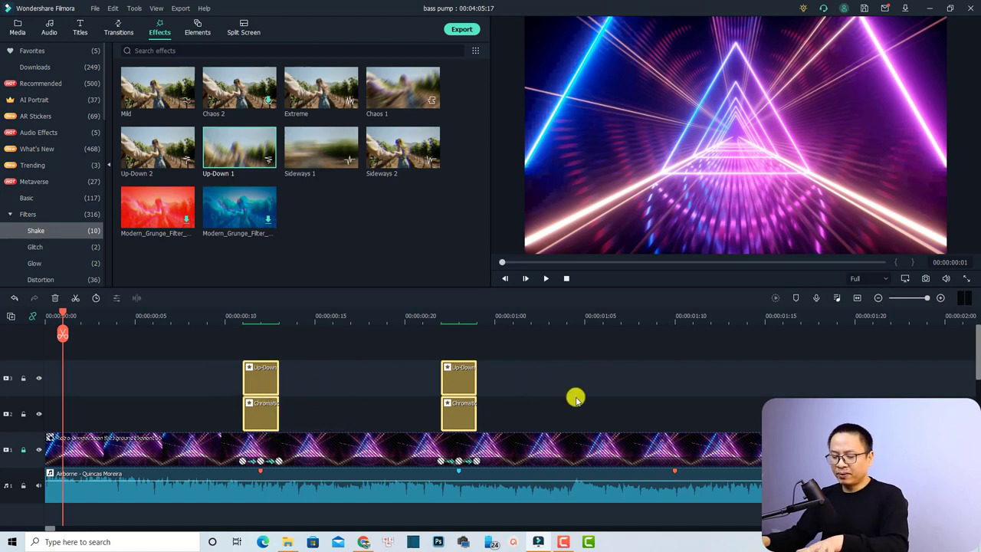
click(656, 316)
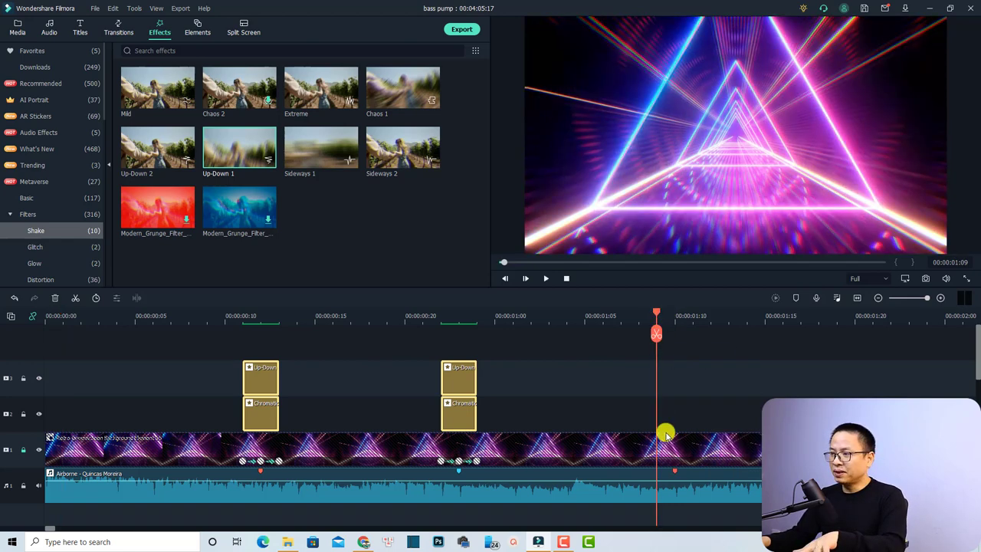
key(ctrl+v)
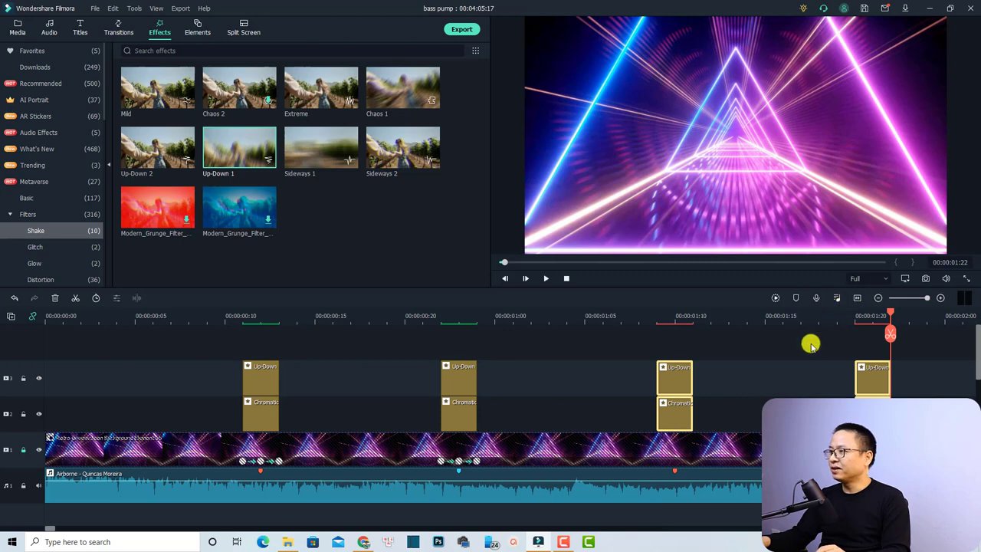
scroll(550, 475, down, 2)
scroll(573, 467, down, 2)
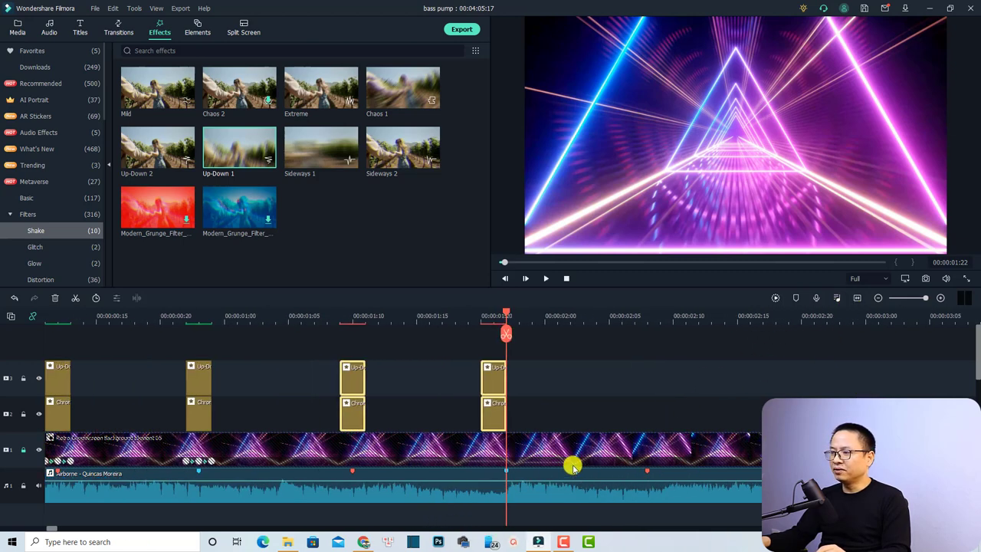
Paste copies of the four effect segments at 00:00:02:07, 00:00:03:06 and 00:00:04:04, each one frame before a red beat marker.
click(622, 320)
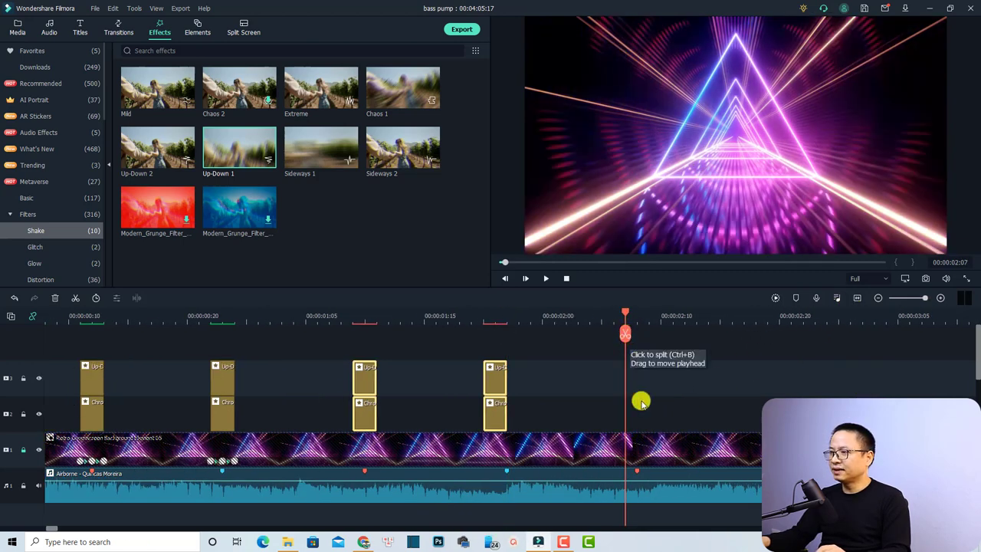
key(ctrl+v)
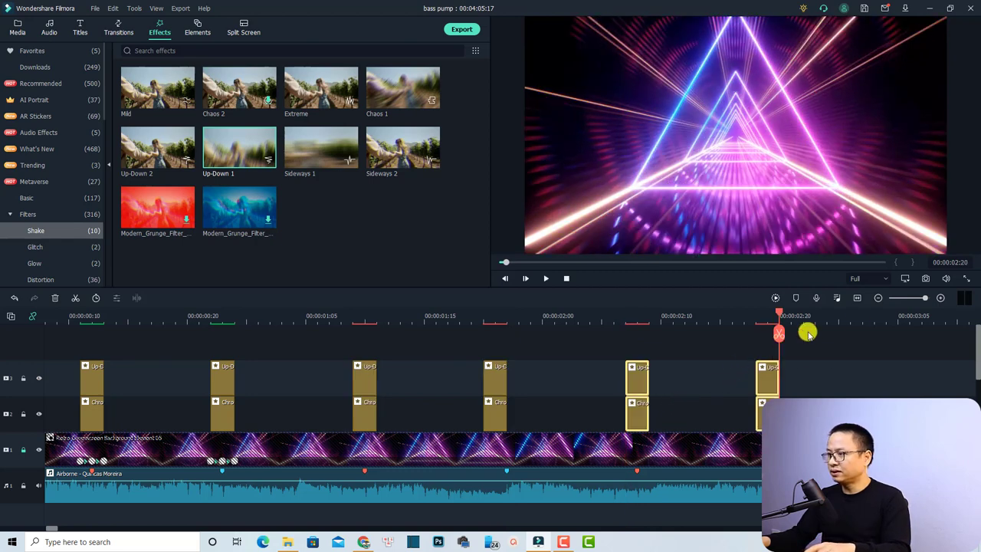
click(903, 316)
scroll(924, 353, up, 1)
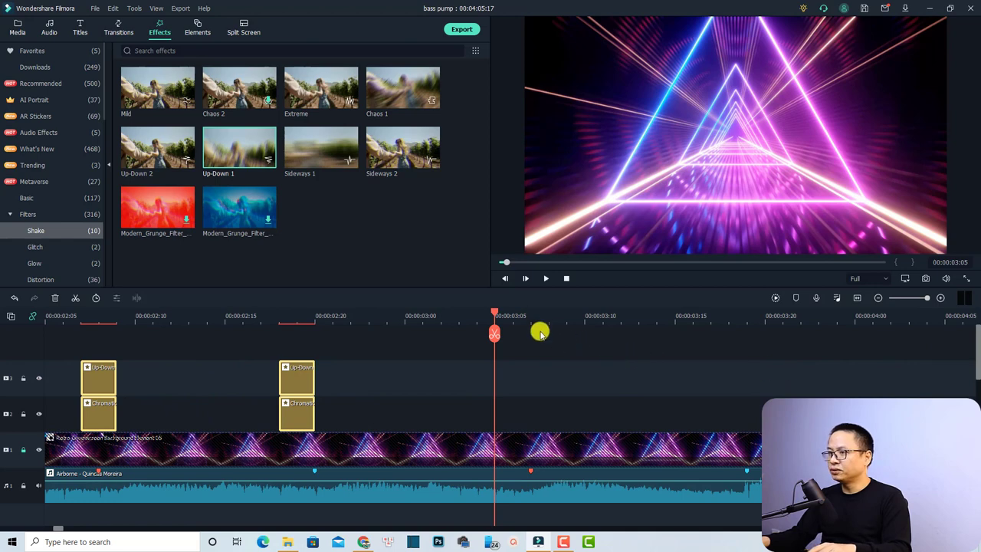
click(513, 318)
key(ctrl+v)
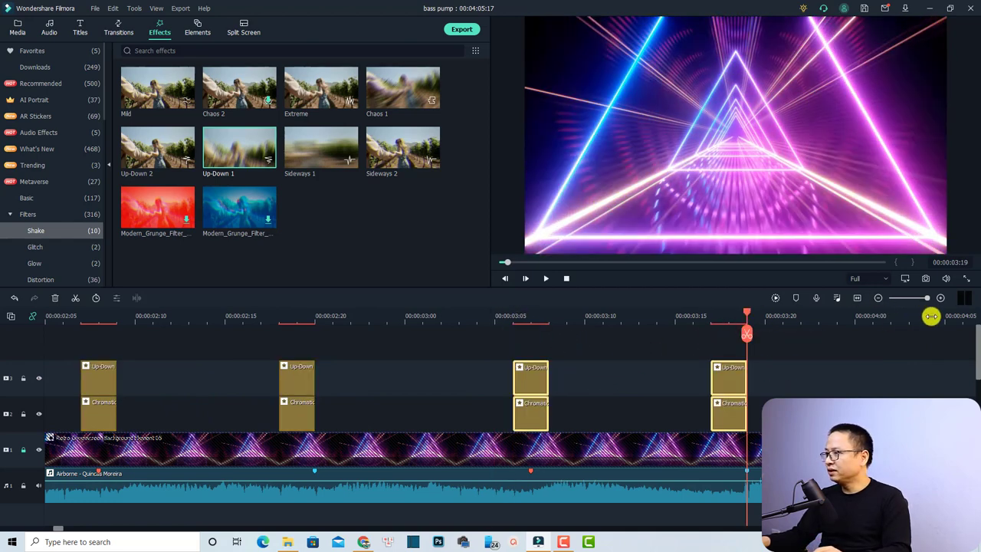
drag(930, 317, 961, 317)
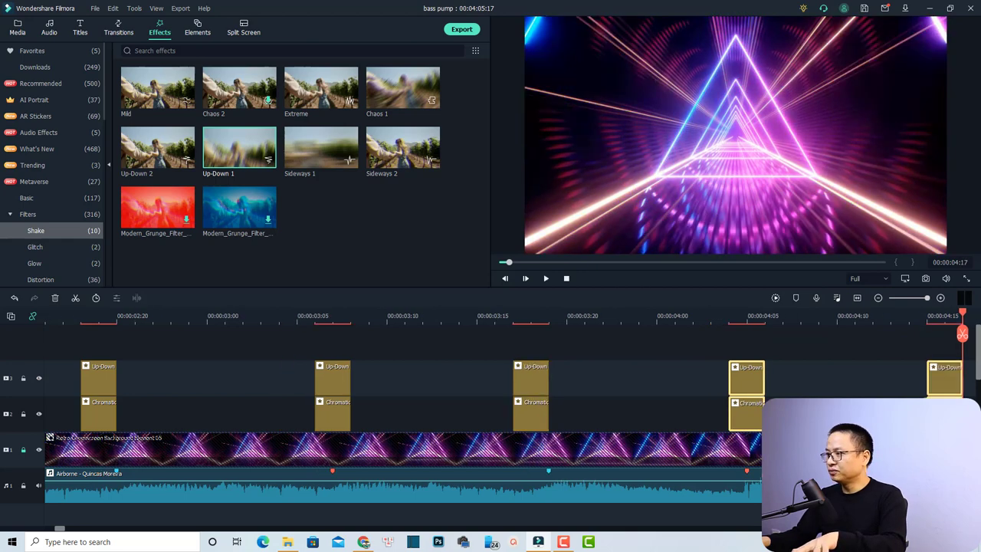
Move the last Up-Down 1 and Chromatic Aberration pair together to start at 00:00:04:16, one frame before its beat marker.
scroll(897, 394, down, 1)
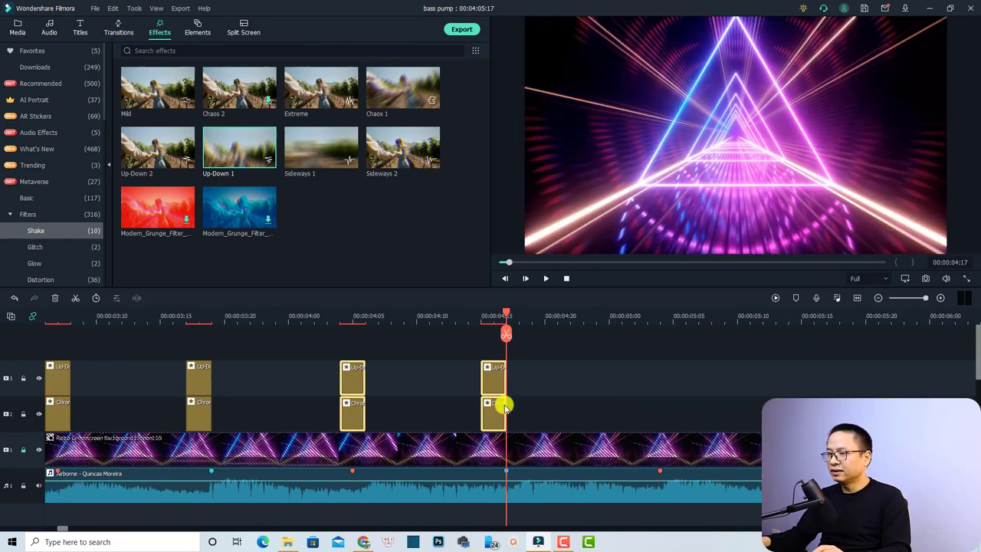
drag(502, 406, 495, 409)
scroll(543, 370, up, 1)
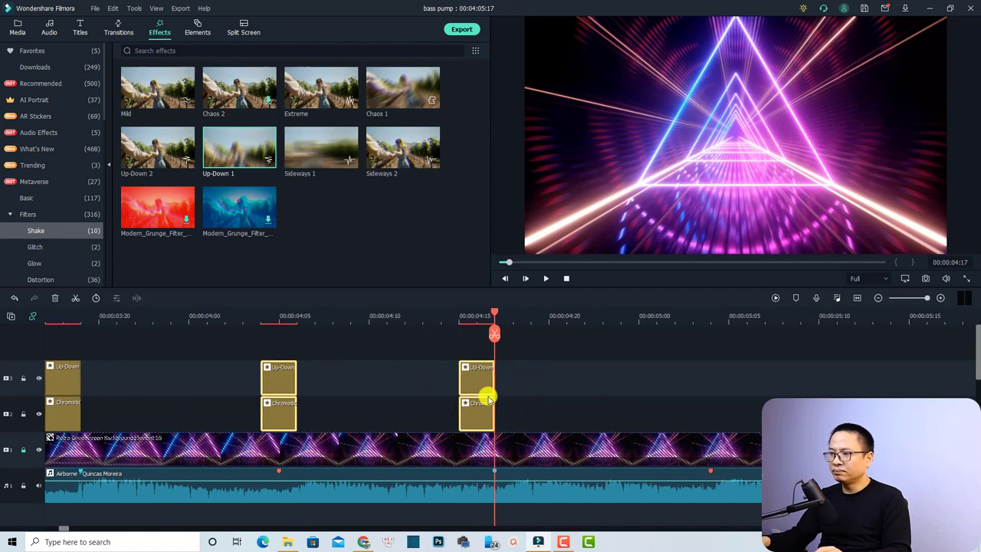
click(475, 314)
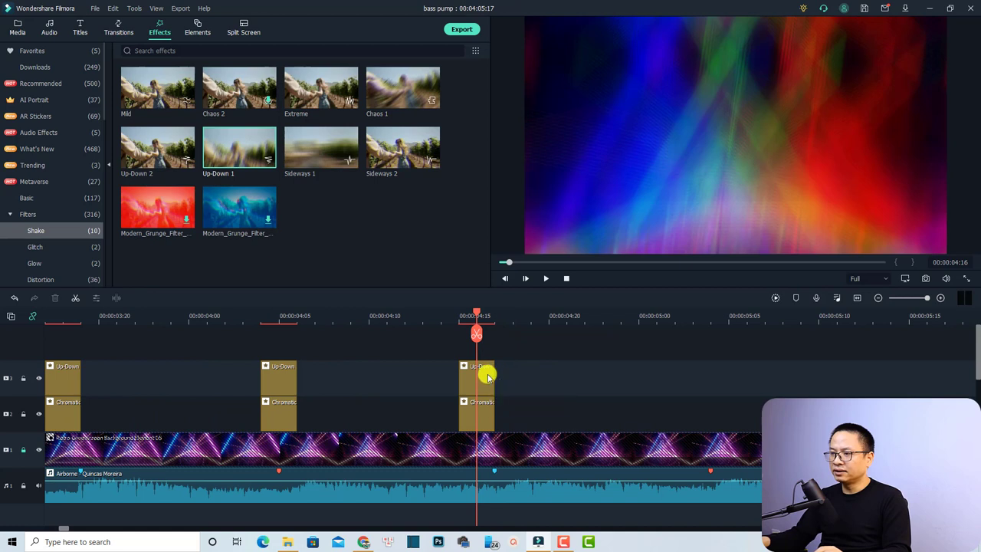
click(485, 375)
ctrl+click(467, 413)
drag(486, 385, 509, 385)
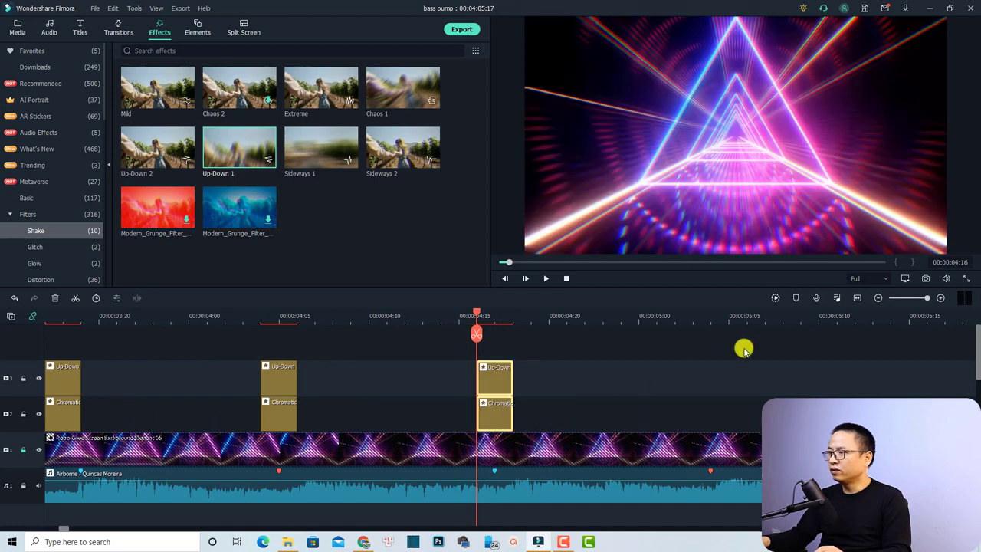
Paste copies of the four effect segments at 00:00:05:03 and again at 00:00:06:01.
click(693, 318)
scroll(734, 336, right, 3)
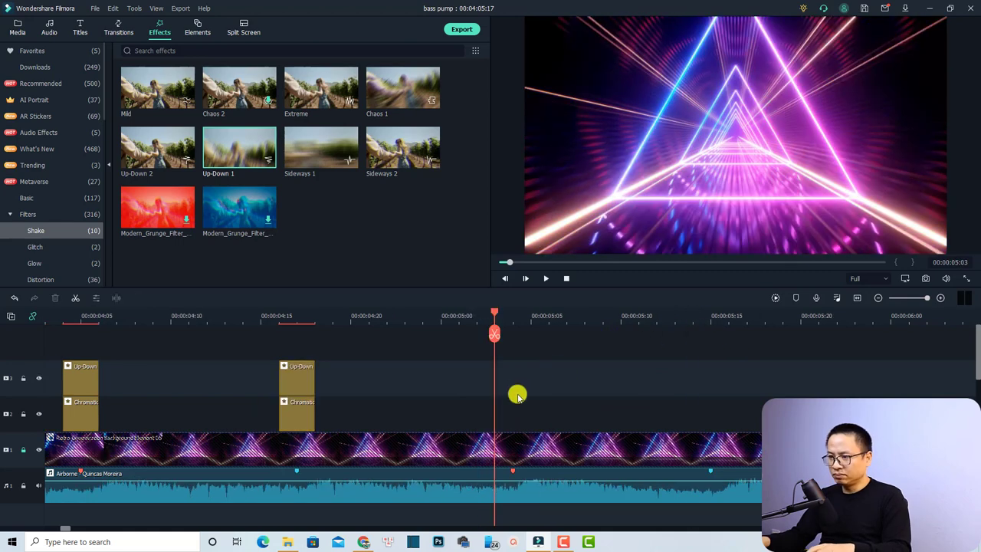
key(ctrl+v)
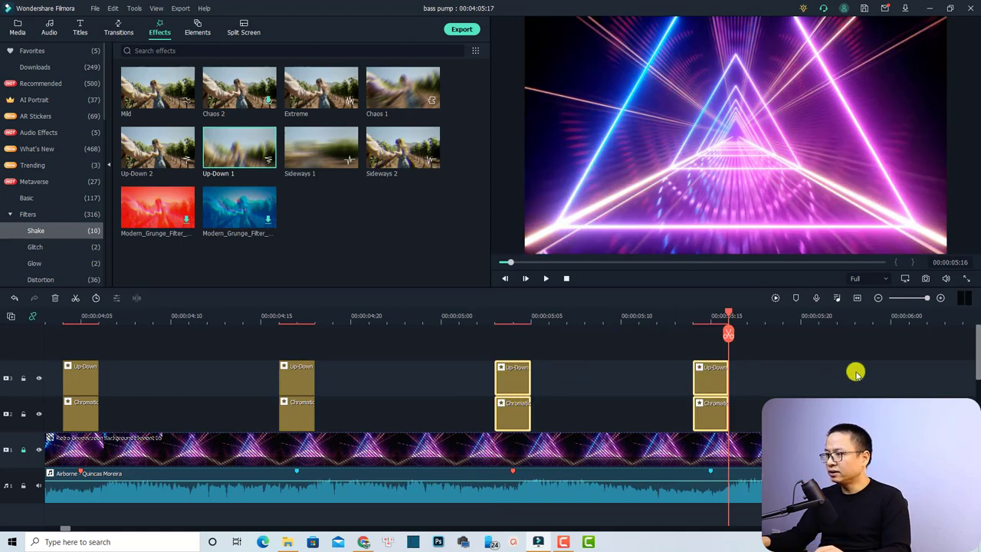
click(909, 319)
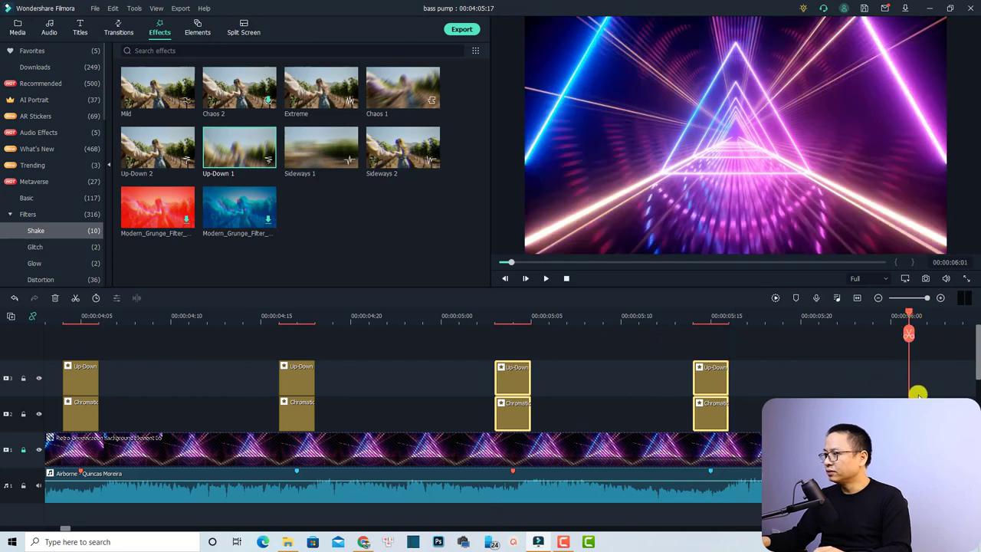
key(ctrl+v)
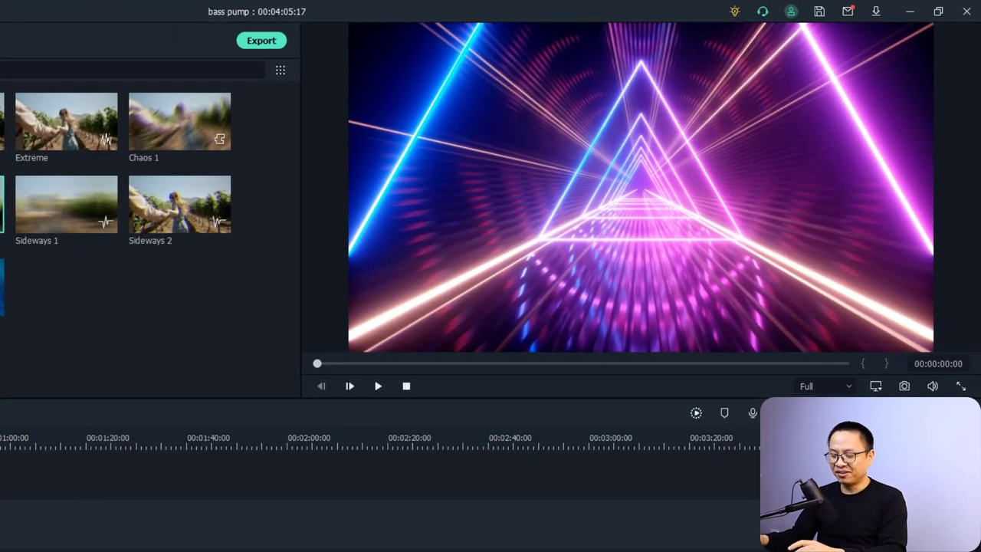
Play the sequence from the start past the end of the background clip to review the bass pump effect.
key(space)
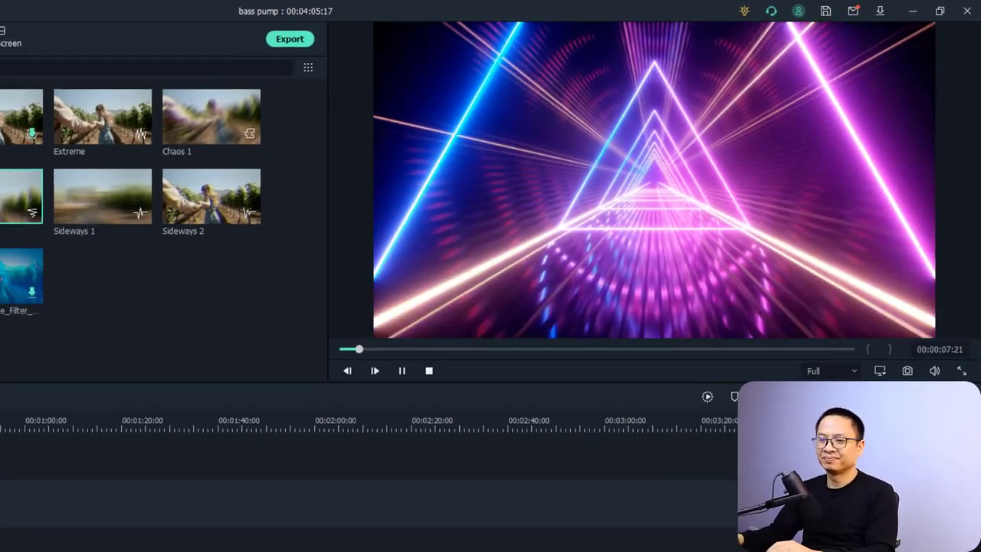
key(space)
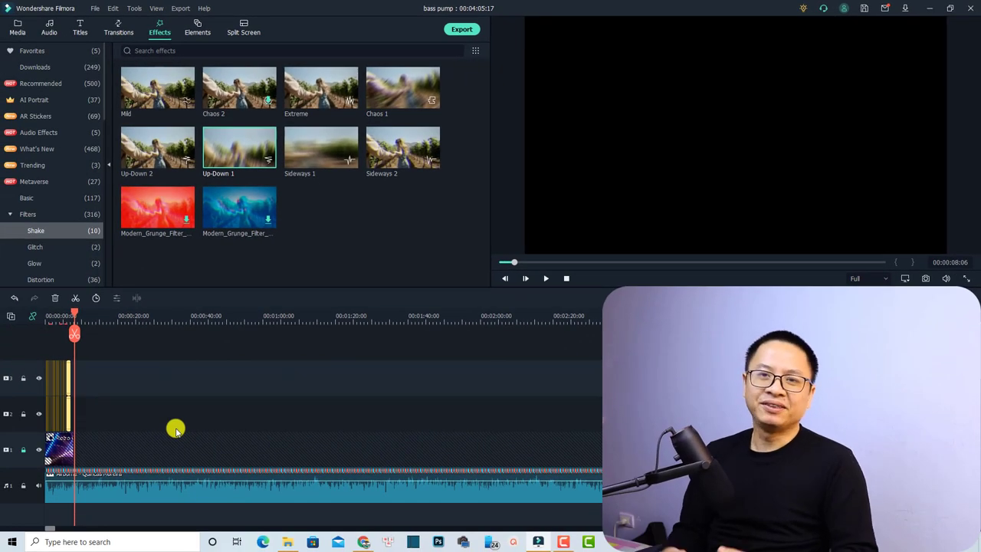